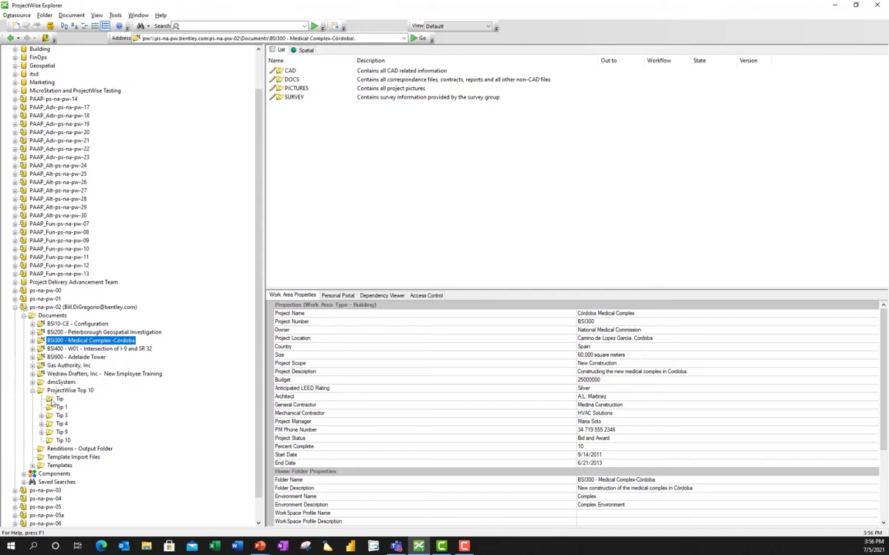
# Open the Tip 1 folder under ProjectWise Top 10 to list its two PDF documents.
pyautogui.click(63, 408)
pyautogui.click(63, 409)
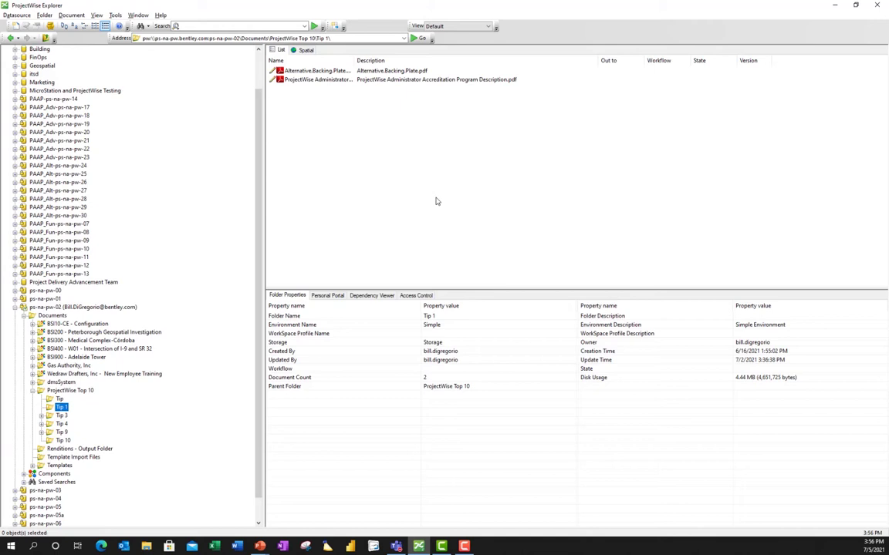
# Review the document properties of Alternative.Backing.Plate.pdf, then close them.
pyautogui.doubleClick(320, 70)
pyautogui.rightClick(321, 71)
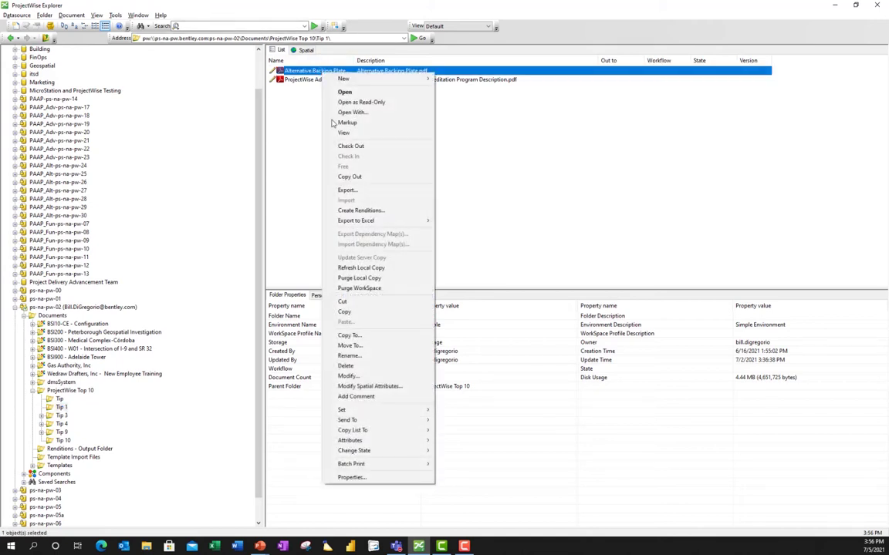
pyautogui.click(352, 477)
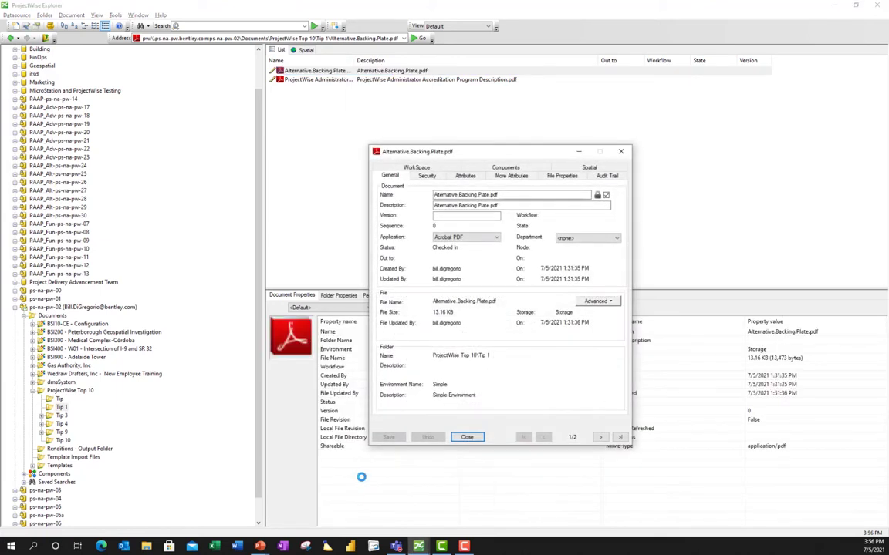
pyautogui.click(467, 437)
pyautogui.click(466, 437)
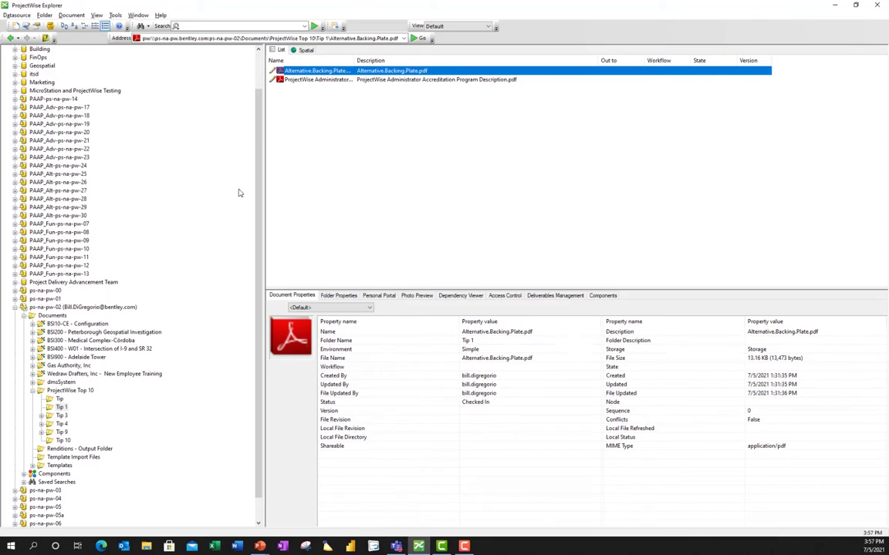
# Review Tip 1's folder properties with Alt+Enter and cancel without changes.
pyautogui.click(61, 407)
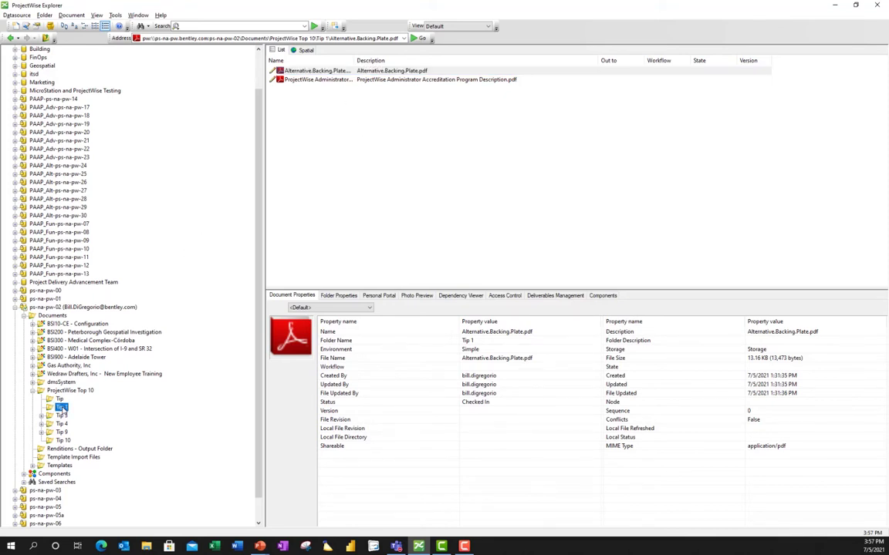
pyautogui.hotkey('alt', 'Return')
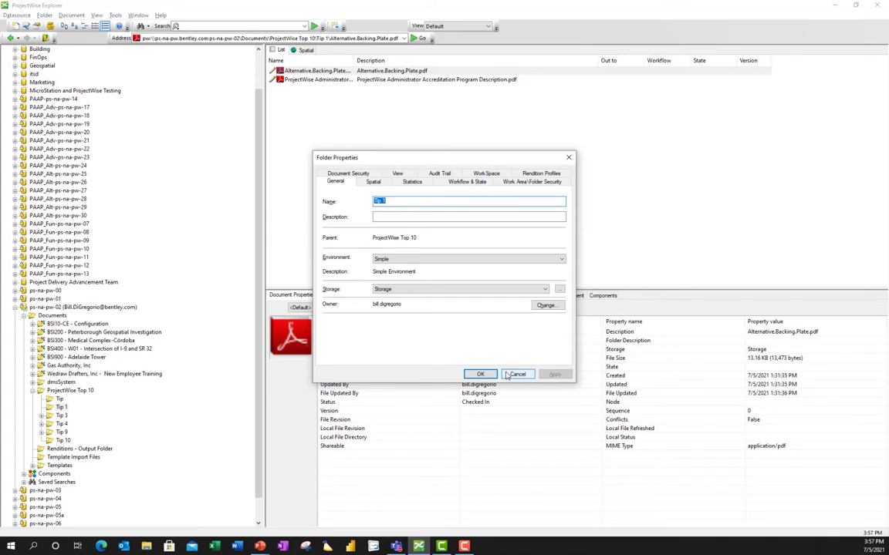
pyautogui.click(515, 374)
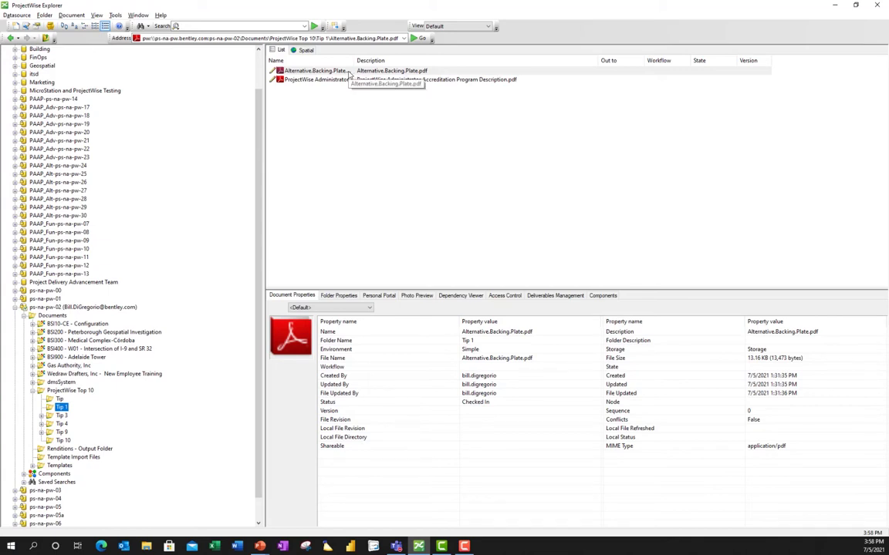
# Open Alternative.Backing.Plate.pdf in Acrobat Reader, then close it to prompt check-in.
pyautogui.doubleClick(348, 71)
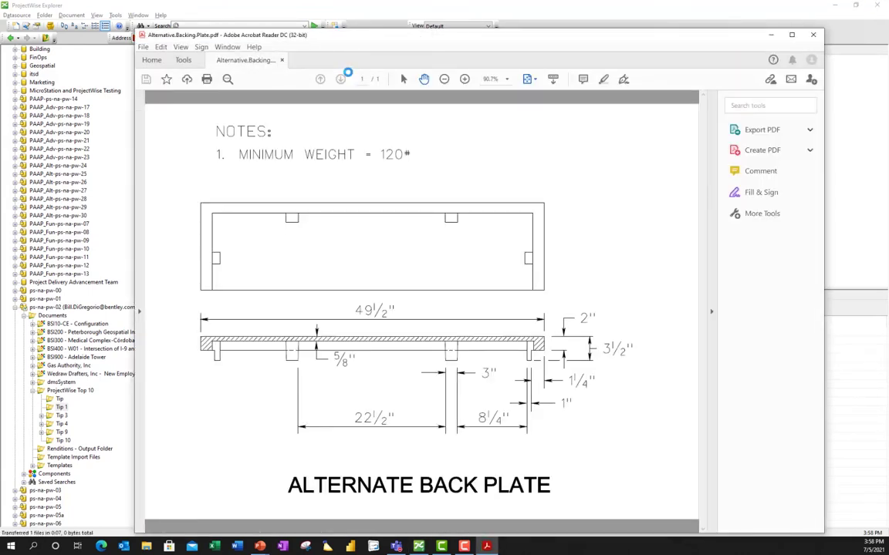
pyautogui.moveTo(397, 37); pyautogui.dragTo(409, 159)
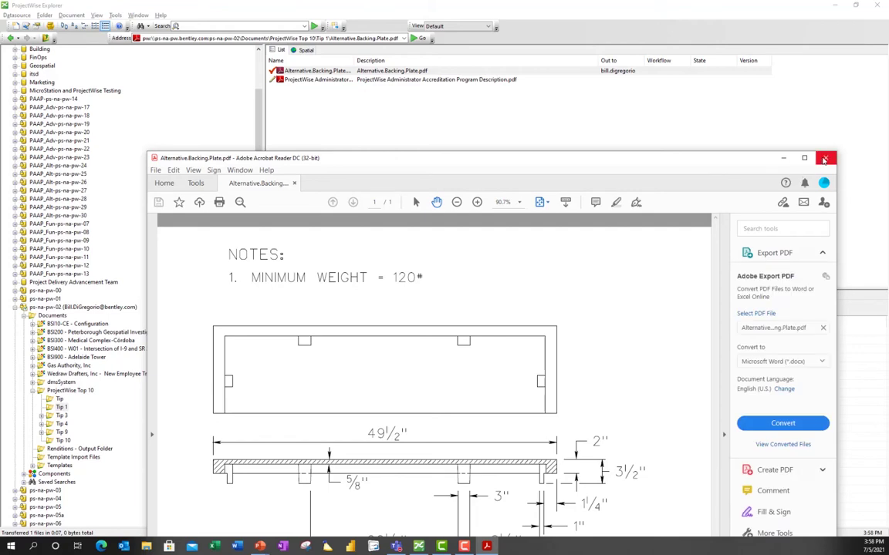
pyautogui.click(825, 159)
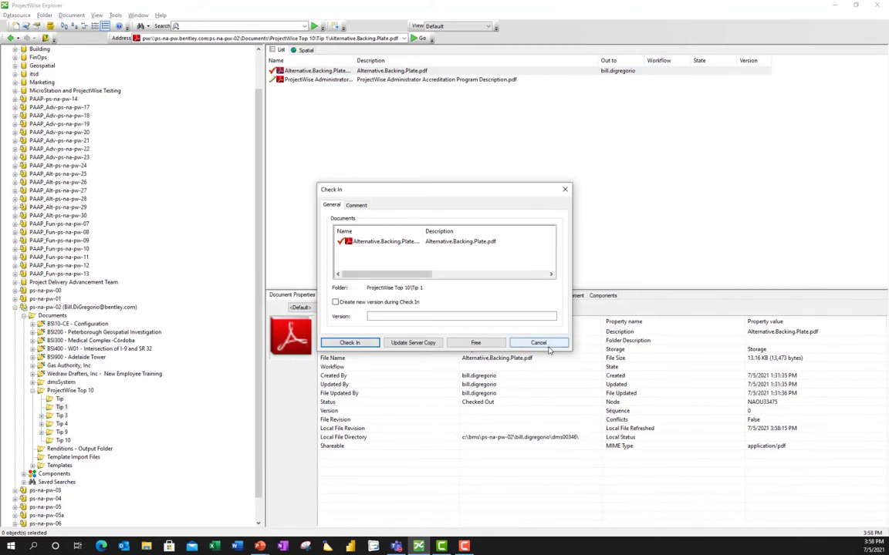
# Free Alternative.Backing.Plate.pdf without uploading any changes.
pyautogui.click(460, 343)
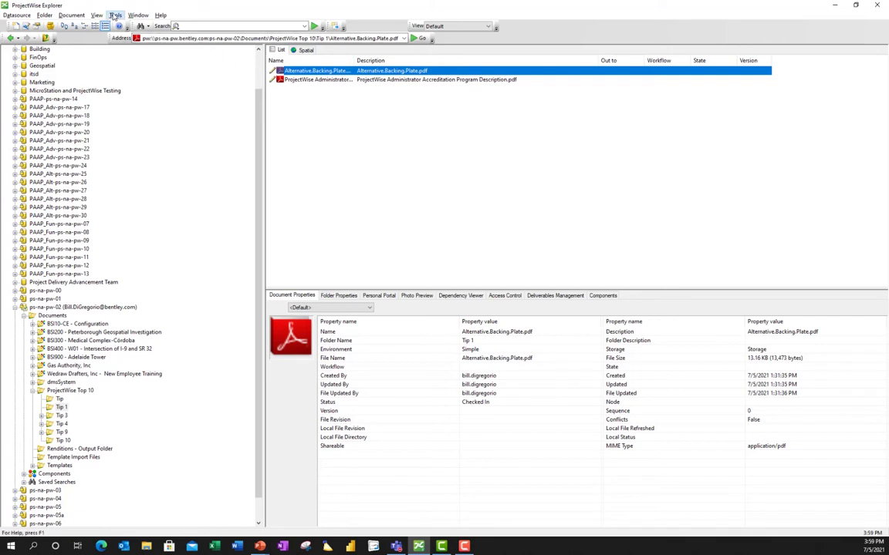
# In user options, change the Document List double-click action from Open to View.
pyautogui.click(115, 16)
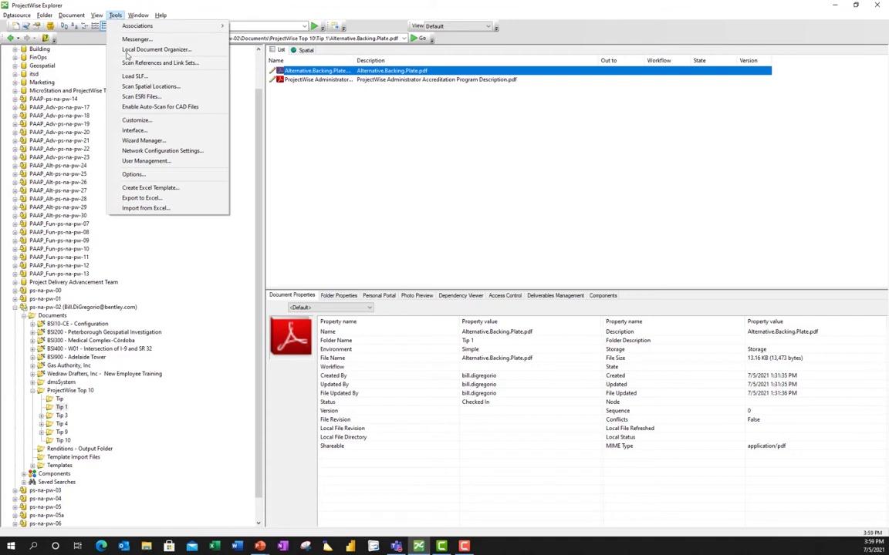
pyautogui.click(171, 177)
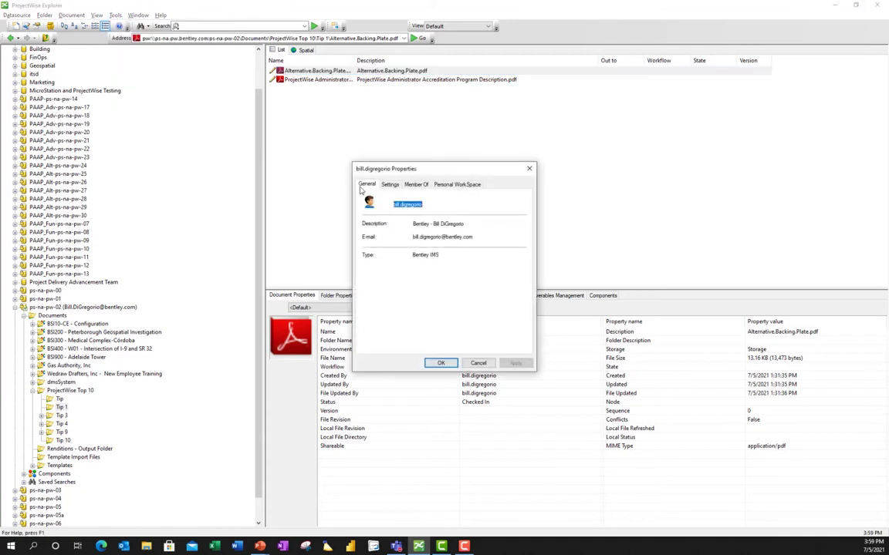
pyautogui.click(390, 185)
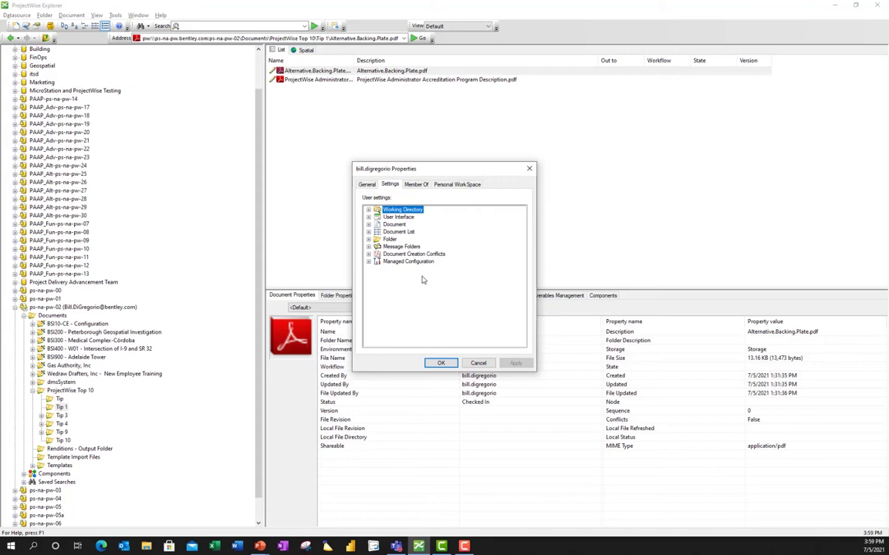
pyautogui.click(368, 233)
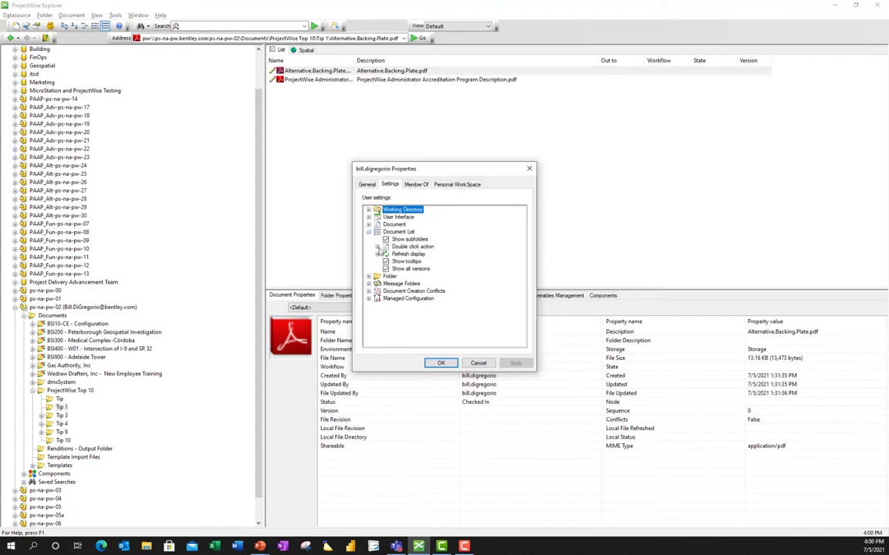
pyautogui.click(377, 247)
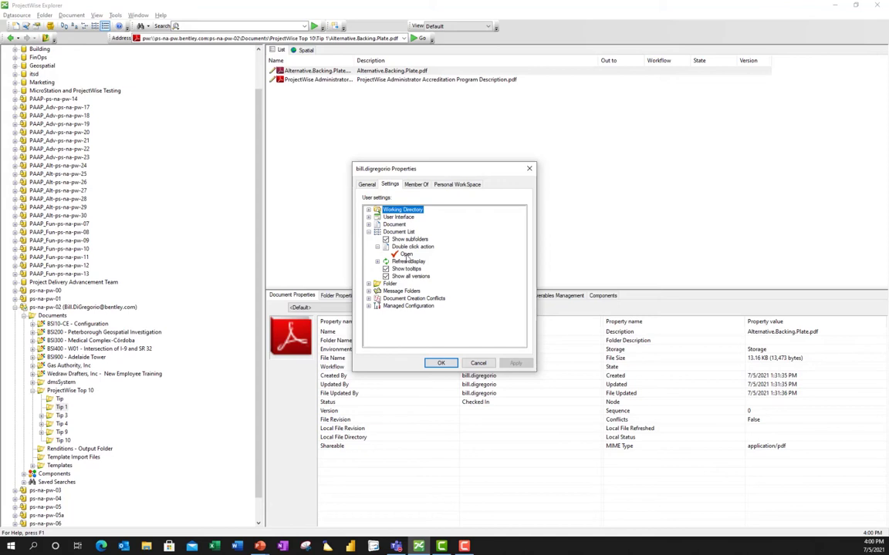
pyautogui.doubleClick(405, 254)
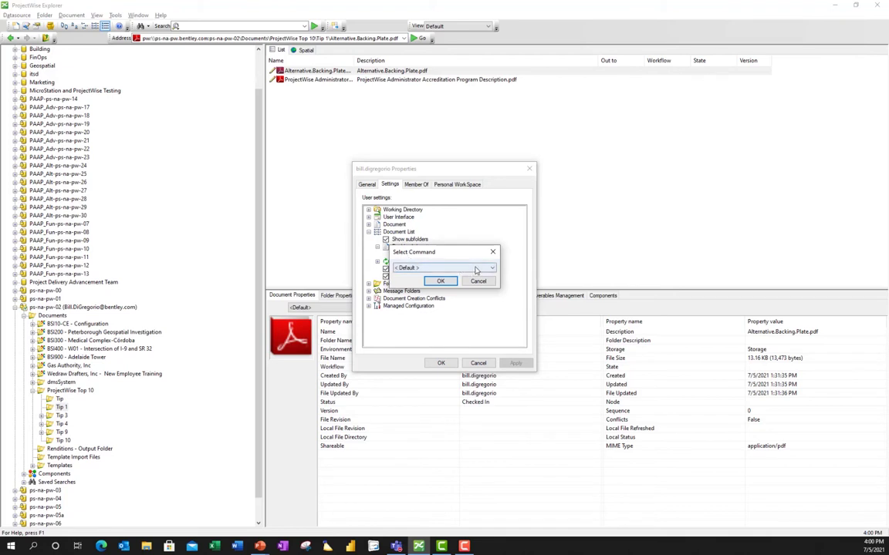
pyautogui.click(493, 269)
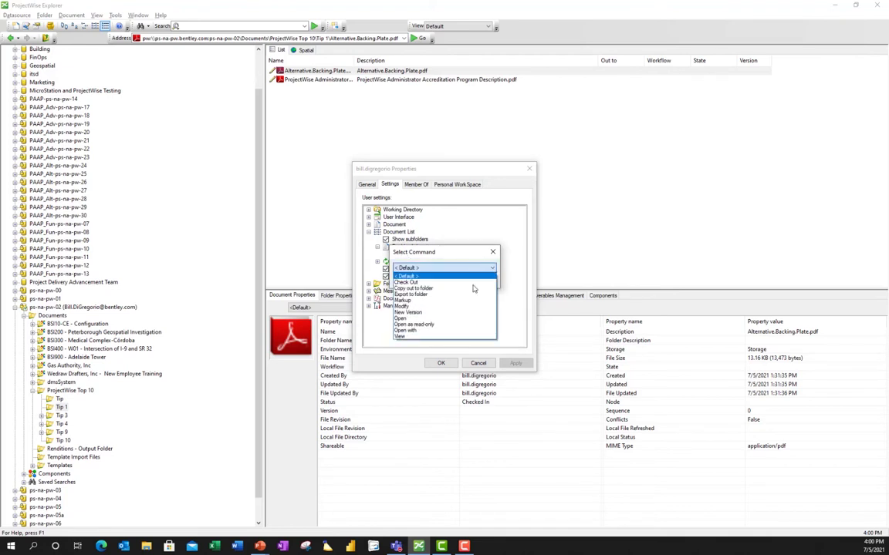
pyautogui.click(418, 337)
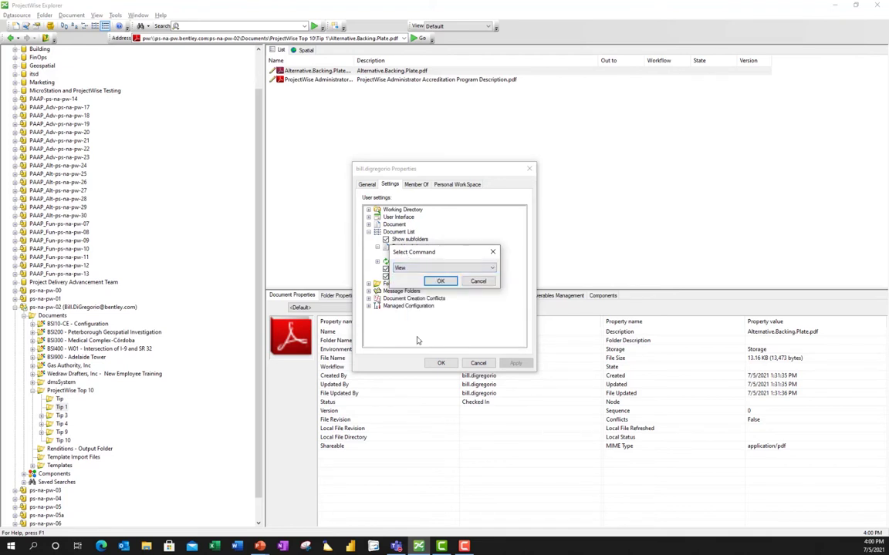
pyautogui.click(458, 279)
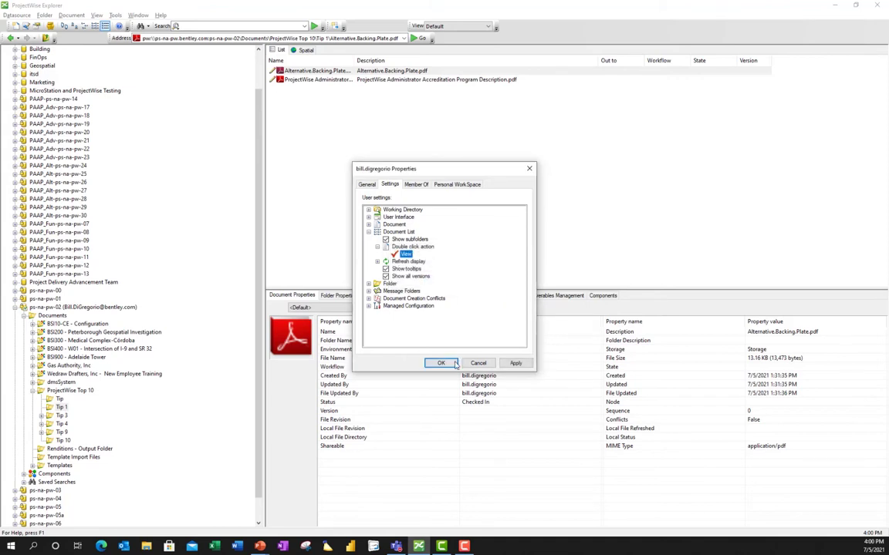
pyautogui.click(452, 364)
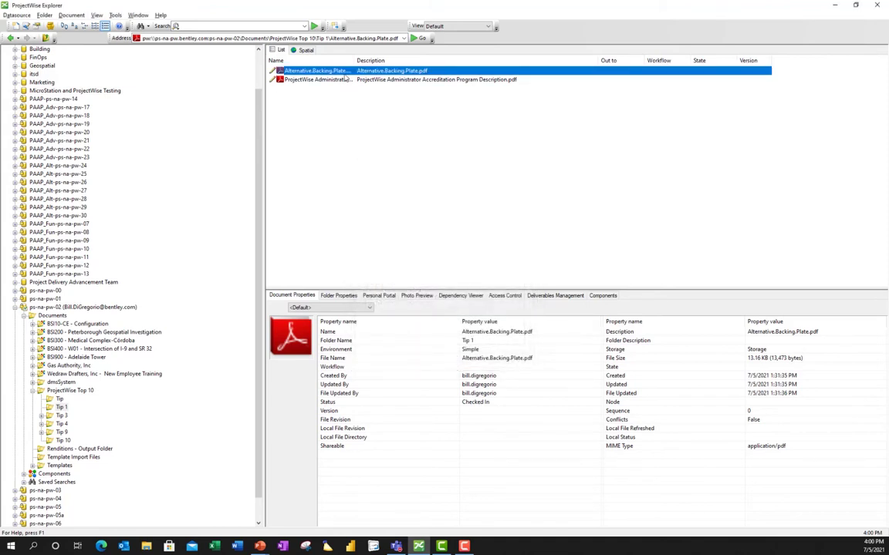
# View Alternative.Backing.Plate.pdf in Acrobat Reader without checking it out, then close the viewer.
pyautogui.doubleClick(313, 70)
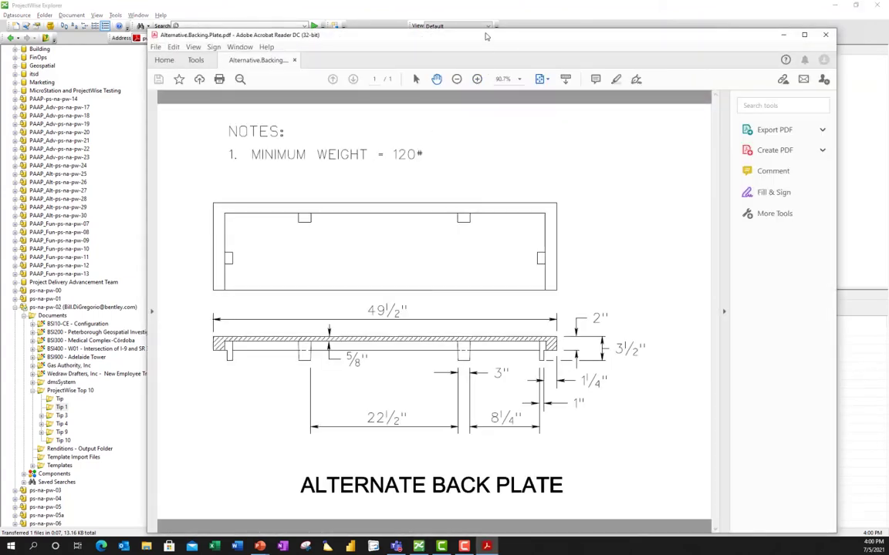
pyautogui.moveTo(485, 37); pyautogui.dragTo(496, 159)
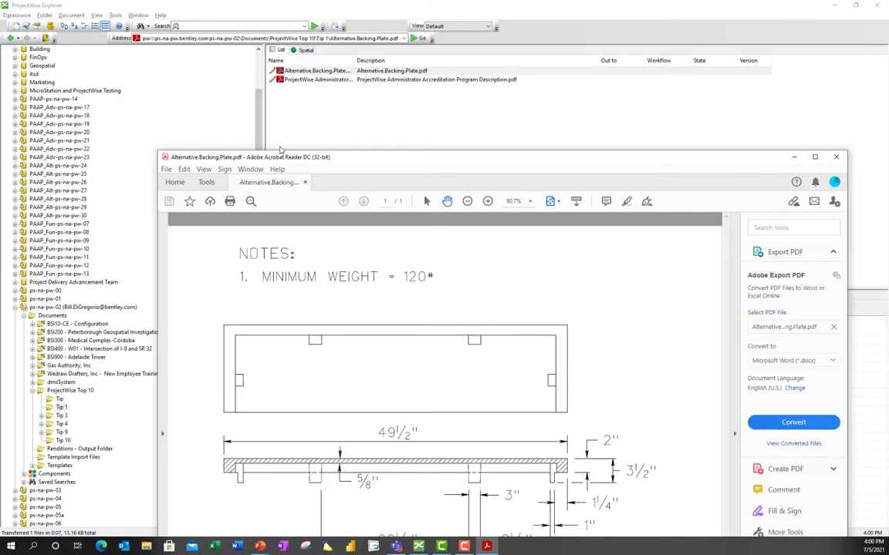
pyautogui.click(832, 156)
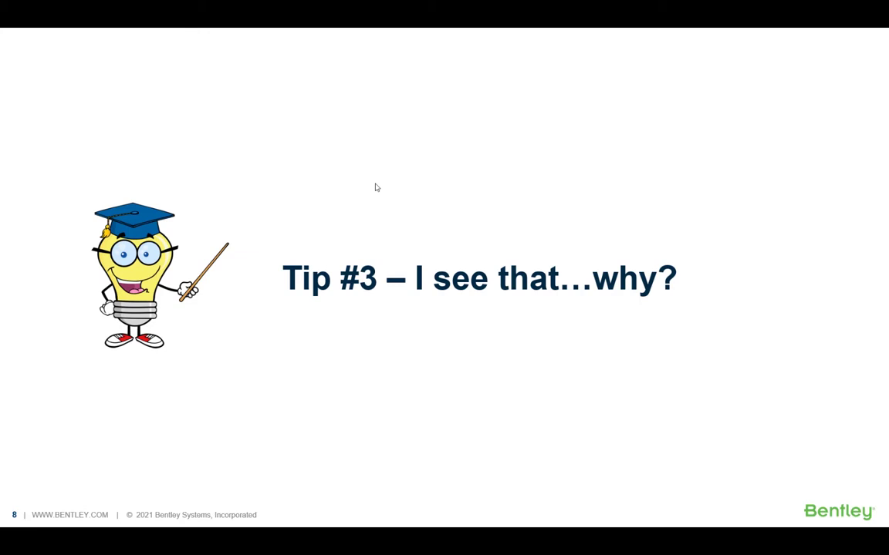
# Return to ProjectWise, expand Tip 3 and open Folder B with What are Blueprints.pptx.
pyautogui.hotkey('alt', 'Tab')
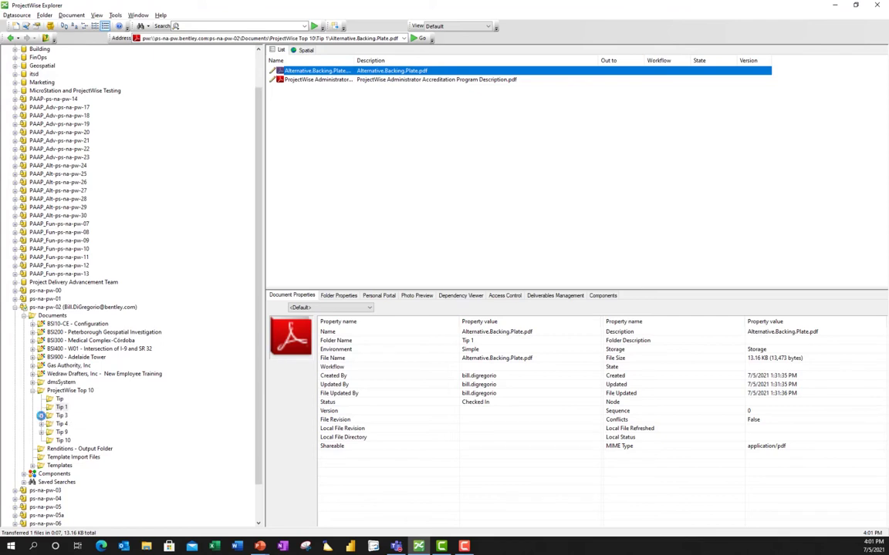
pyautogui.click(41, 415)
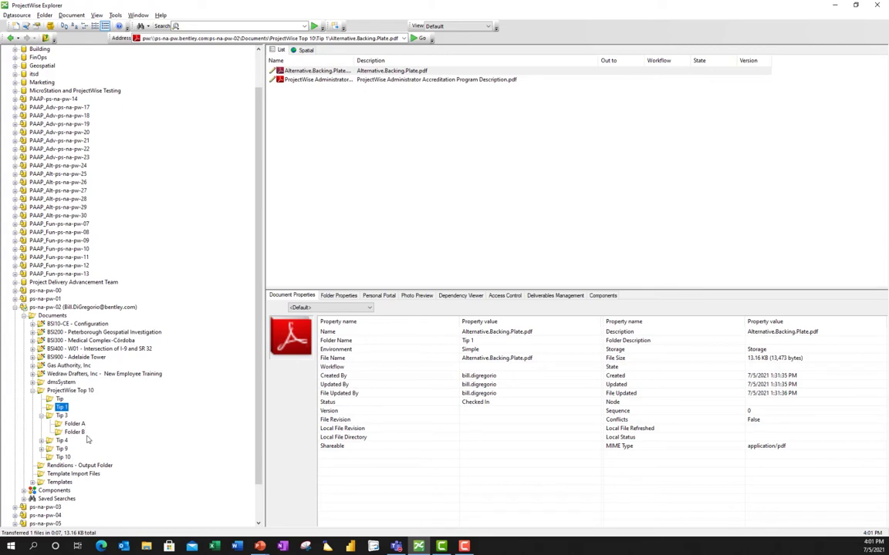
pyautogui.click(75, 433)
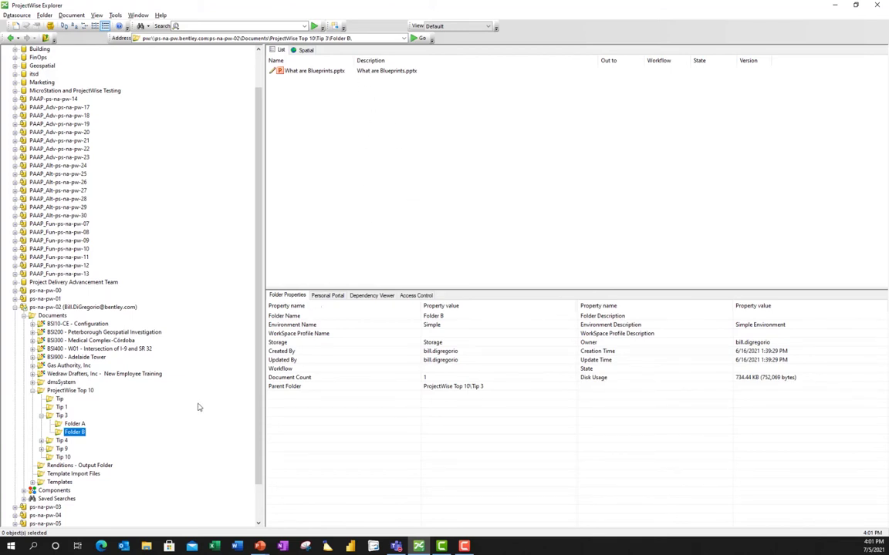
# Show Folder B's Access Control and widen the Name column to read Administrator and PW User Conference.
pyautogui.click(71, 434)
pyautogui.click(418, 297)
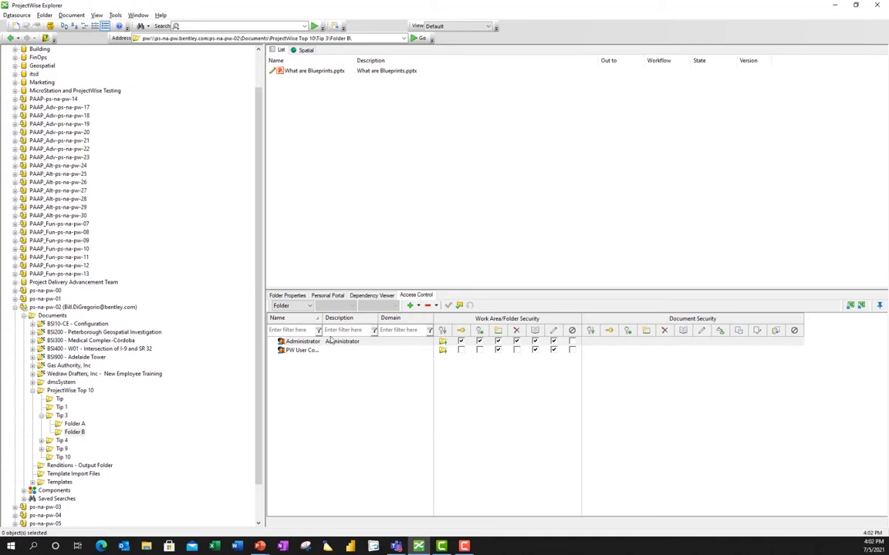
pyautogui.moveTo(320, 318); pyautogui.dragTo(381, 318)
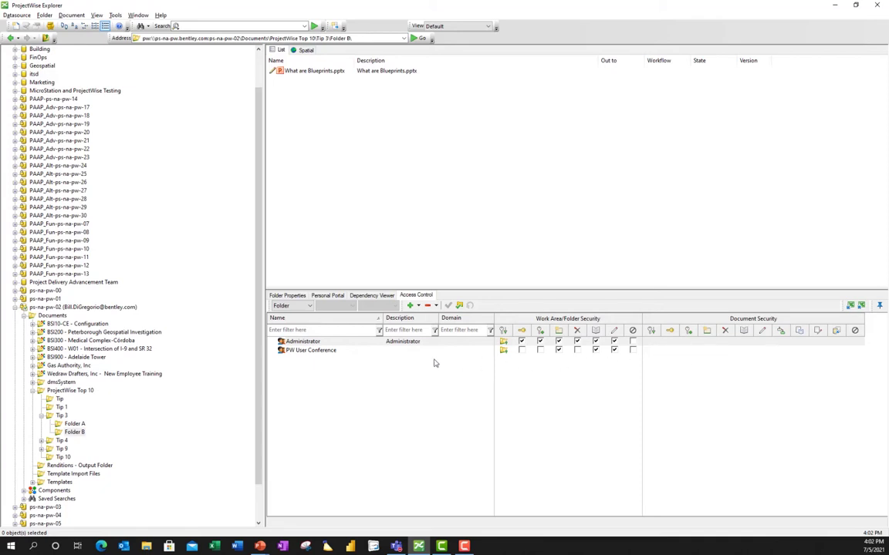
pyautogui.click(334, 351)
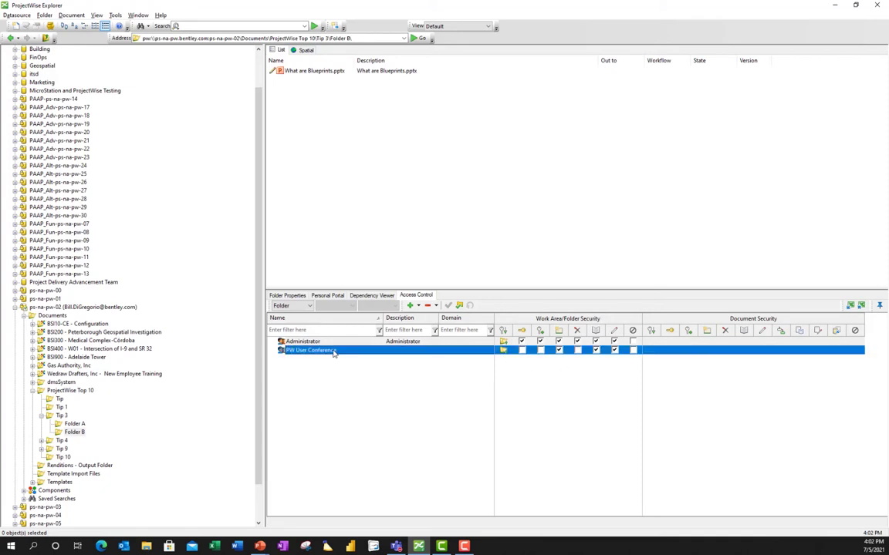
pyautogui.click(115, 16)
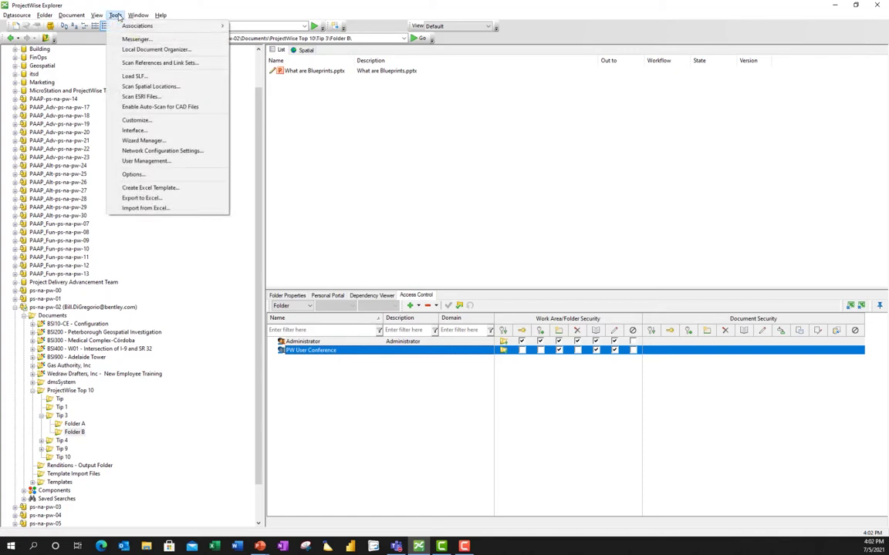
pyautogui.click(158, 161)
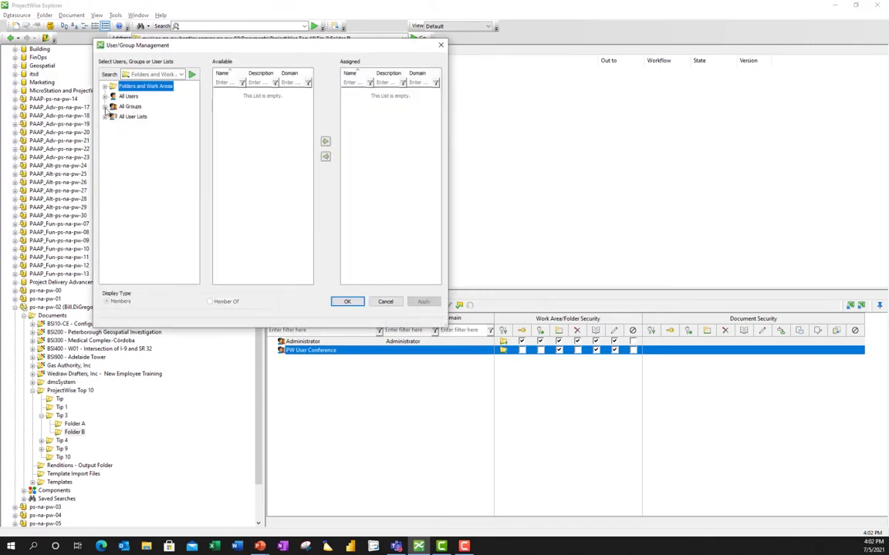
pyautogui.click(105, 107)
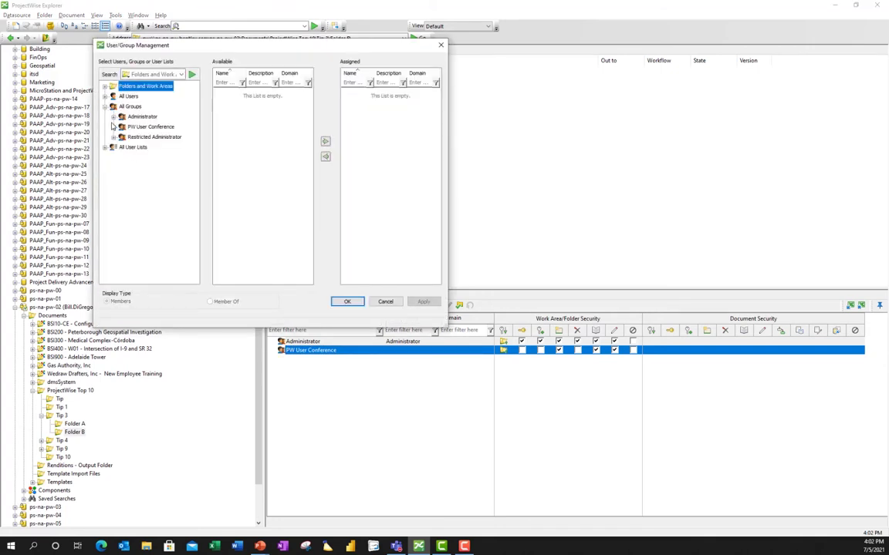
pyautogui.click(114, 126)
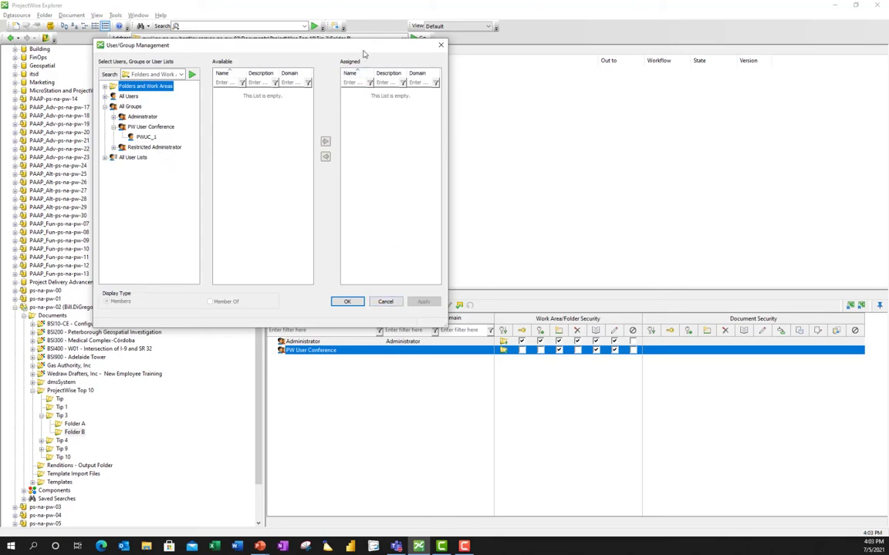
pyautogui.moveTo(328, 44); pyautogui.dragTo(335, 21)
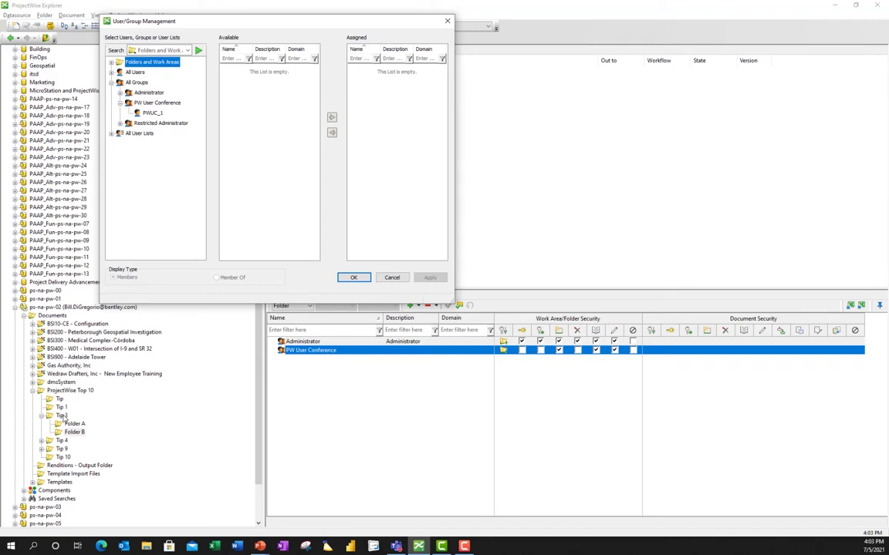
pyautogui.click(388, 278)
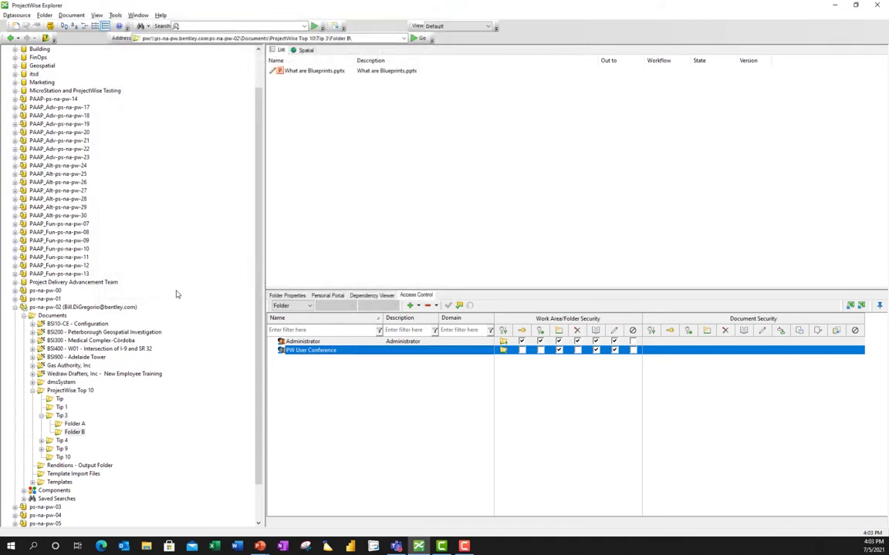
# Log out of the ps-na-pw-02 datasource.
pyautogui.click(79, 309)
pyautogui.rightClick(80, 309)
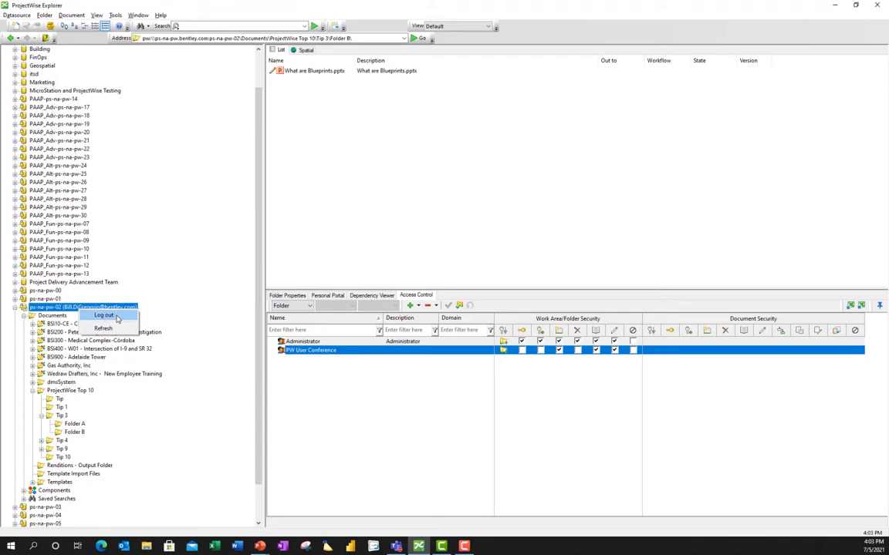
pyautogui.click(105, 287)
pyautogui.click(471, 306)
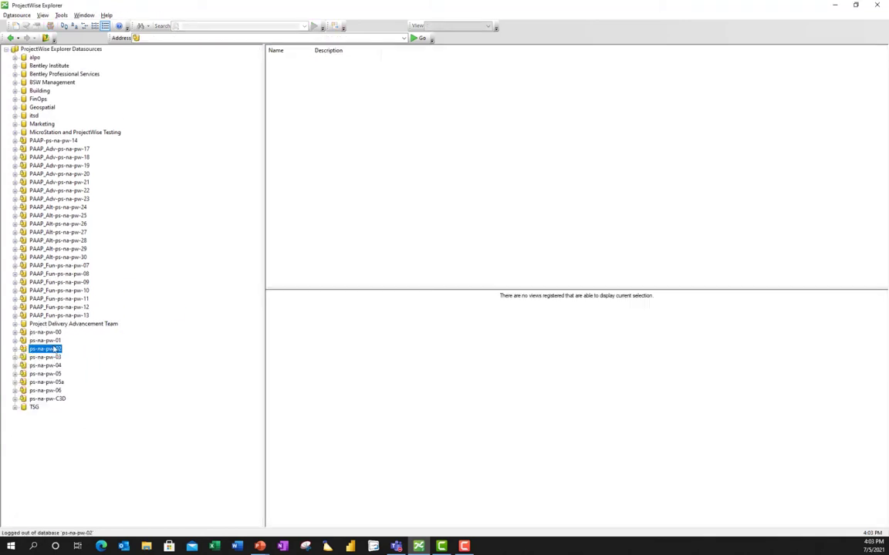
# Log back in to ps-na-pw-02 as another user with that user's password.
pyautogui.rightClick(51, 353)
pyautogui.click(84, 369)
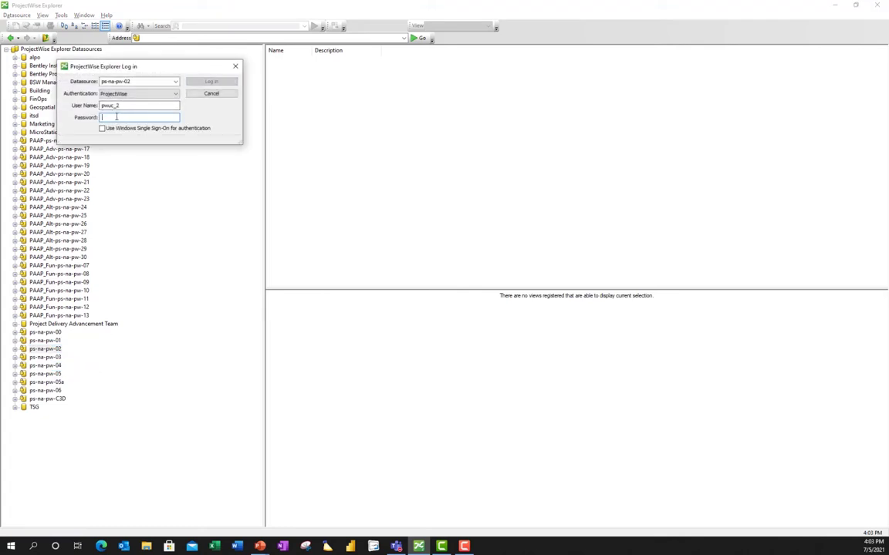
pyautogui.write('••••••')
pyautogui.press('Return')
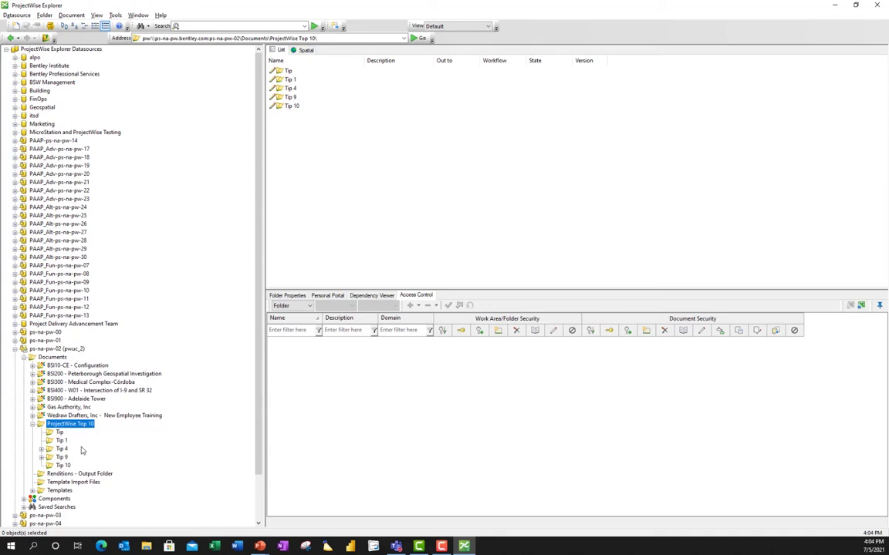
# Run a quick search for *blueprint* to find What are Blueprints.pptx.
pyautogui.click(227, 26)
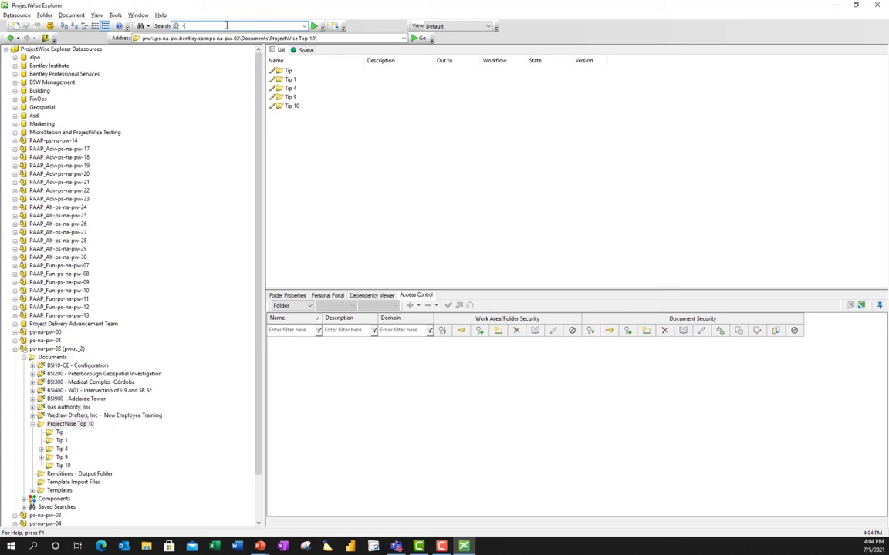
pyautogui.write('t')
pyautogui.write('bluepr')
pyautogui.write('int')
pyautogui.write('*')
pyautogui.hotkey('ctrl', 'a')
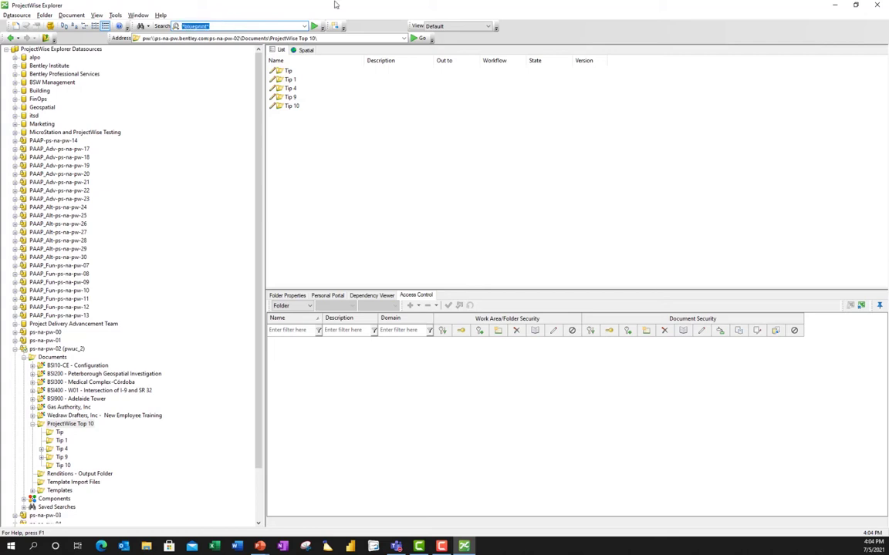
pyautogui.press('Return')
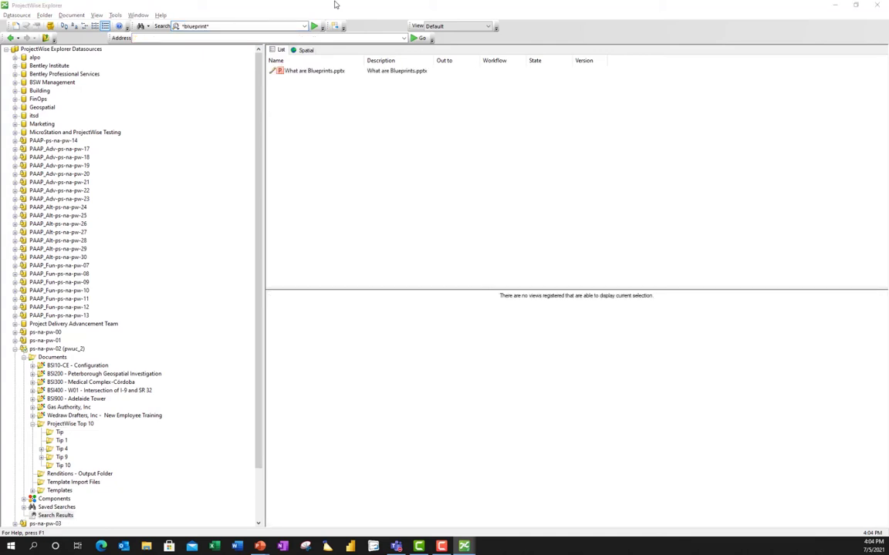
pyautogui.click(335, 4)
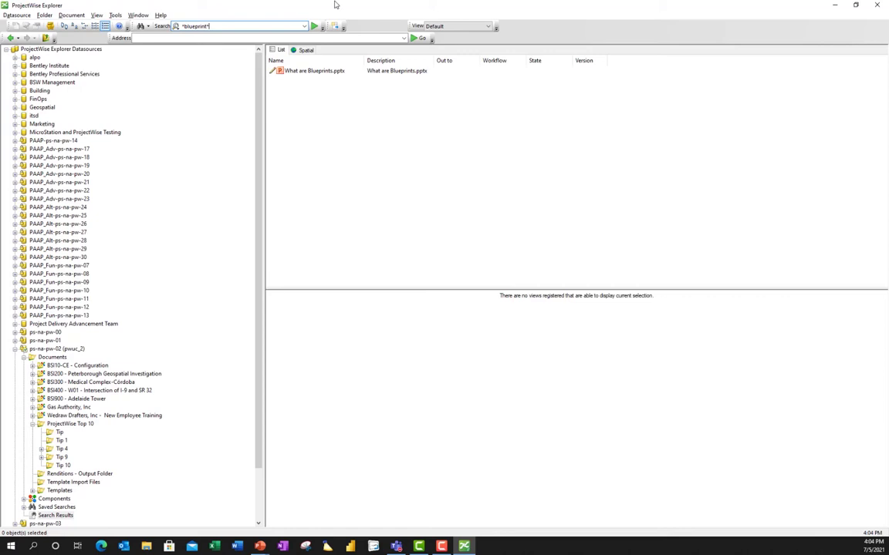
# Leave the search result and re-enter *blueprint* from the recent searches list.
pyautogui.rightClick(316, 71)
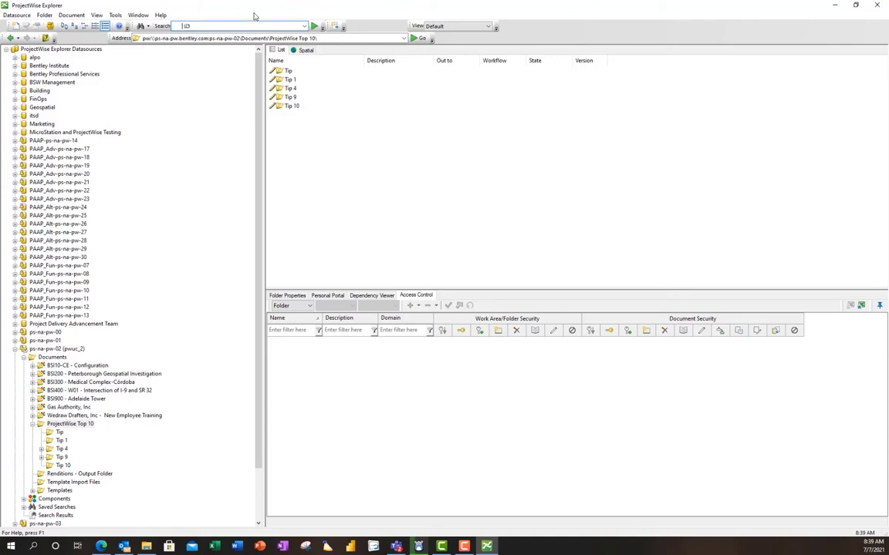
pyautogui.click(304, 26)
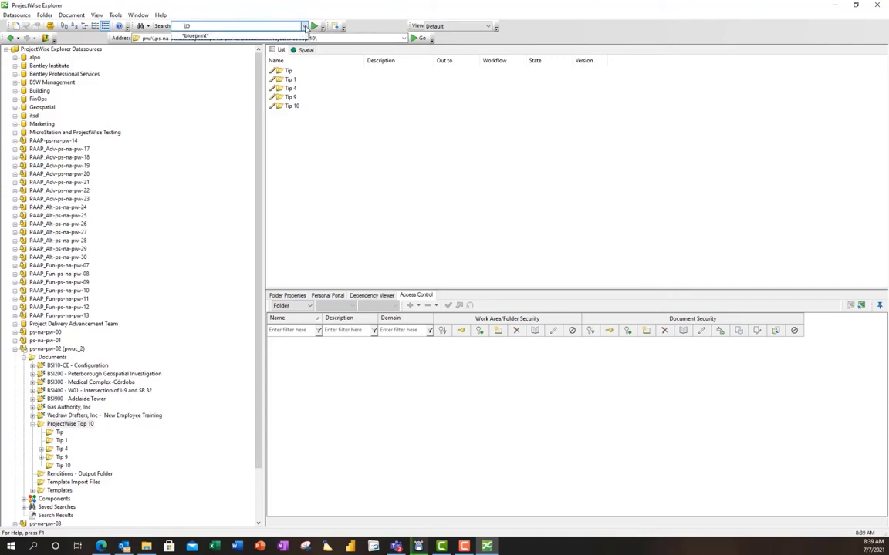
pyautogui.click(218, 35)
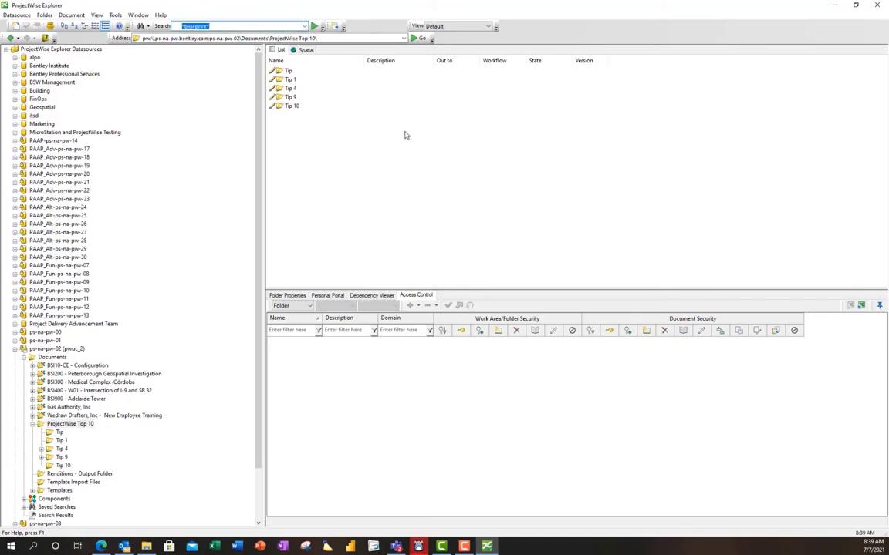
# Run the *blueprint* search and open What are Blueprints.pptx from the results.
pyautogui.press('Return')
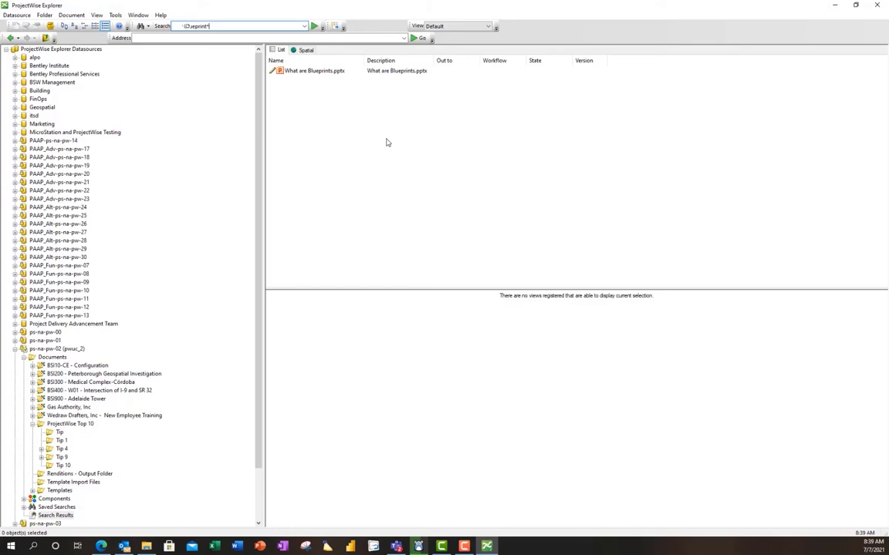
pyautogui.doubleClick(314, 72)
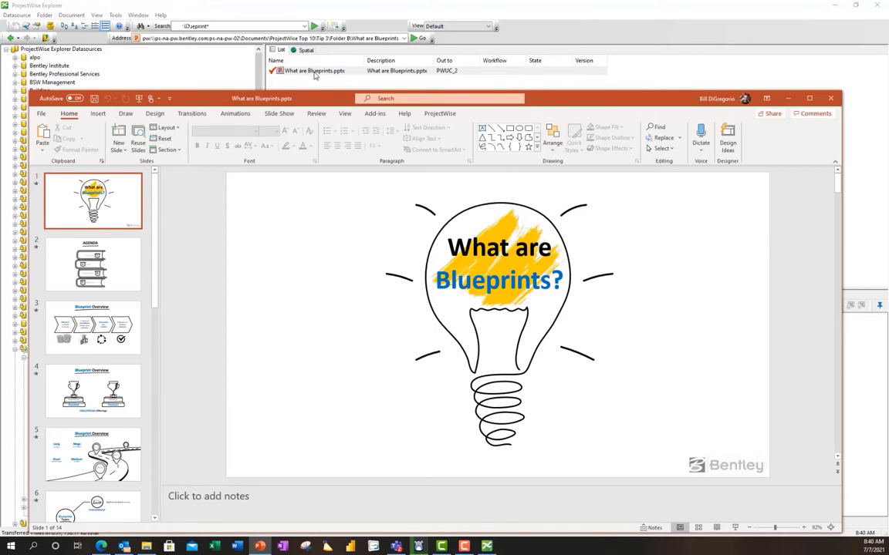
# Draw red pen ink loops around the bulb on slide 1, then close PowerPoint saving changes.
pyautogui.click(126, 113)
pyautogui.click(131, 135)
pyautogui.moveTo(291, 219)
pyautogui.mouseDown()
pyautogui.moveTo(447, 212)
pyautogui.moveTo(440, 291)
pyautogui.moveTo(410, 376)
pyautogui.moveTo(469, 302)
pyautogui.mouseUp()
pyautogui.moveTo(572, 366)
pyautogui.mouseDown()
pyautogui.moveTo(587, 302)
pyautogui.moveTo(474, 334)
pyautogui.mouseUp()
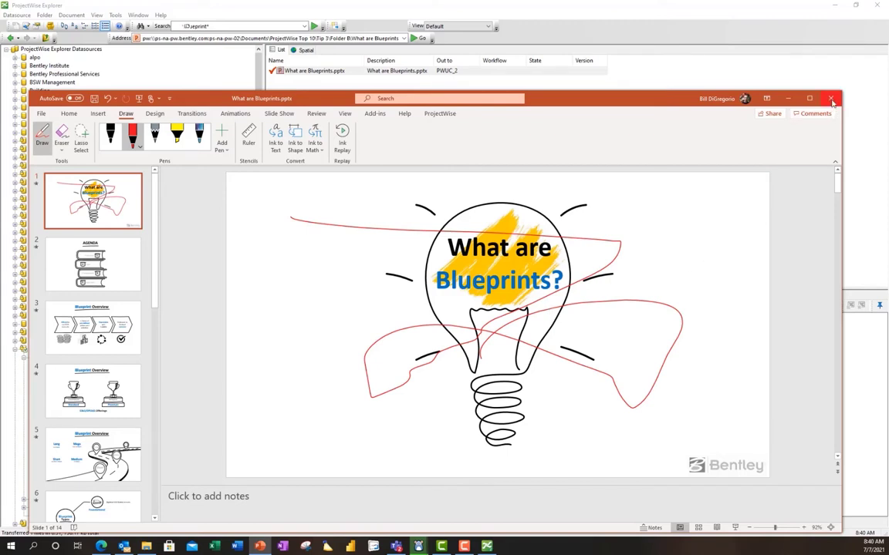
pyautogui.click(831, 100)
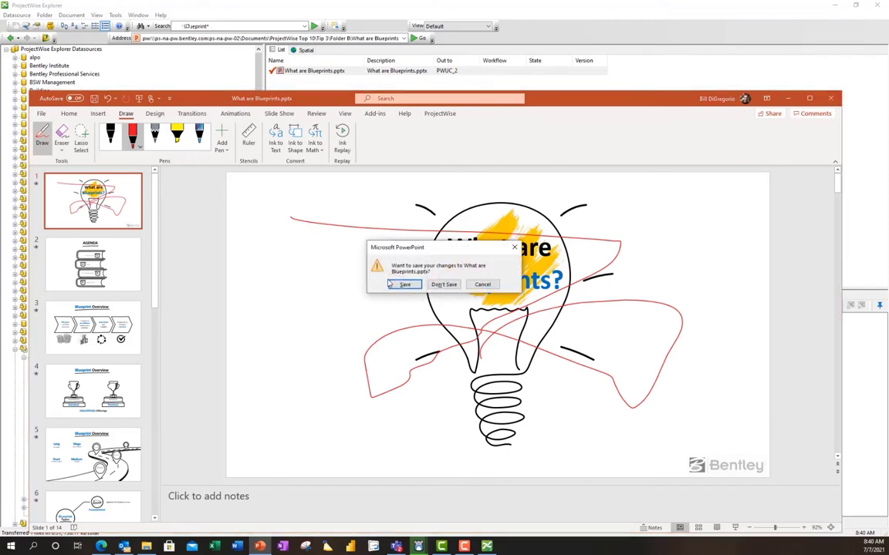
pyautogui.click(403, 284)
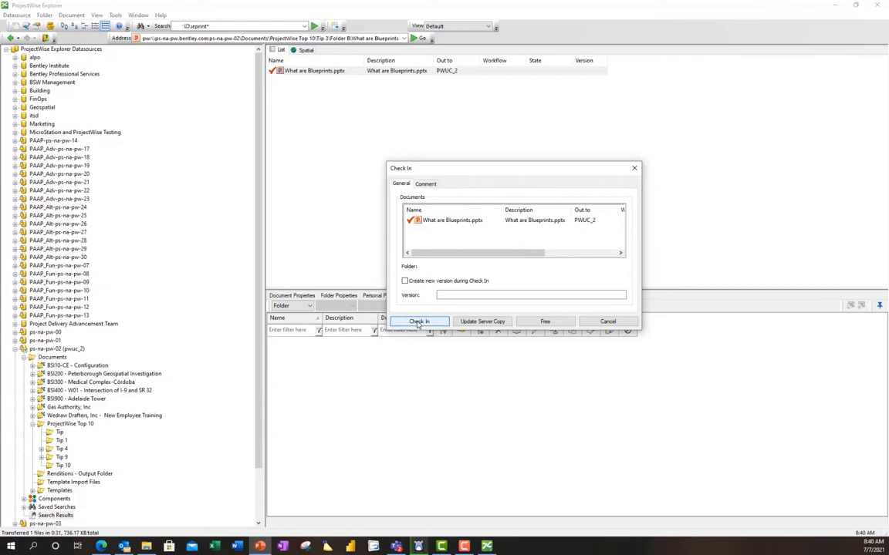
# Check in What are Blueprints.pptx and reopen it read-only with View.
pyautogui.click(419, 322)
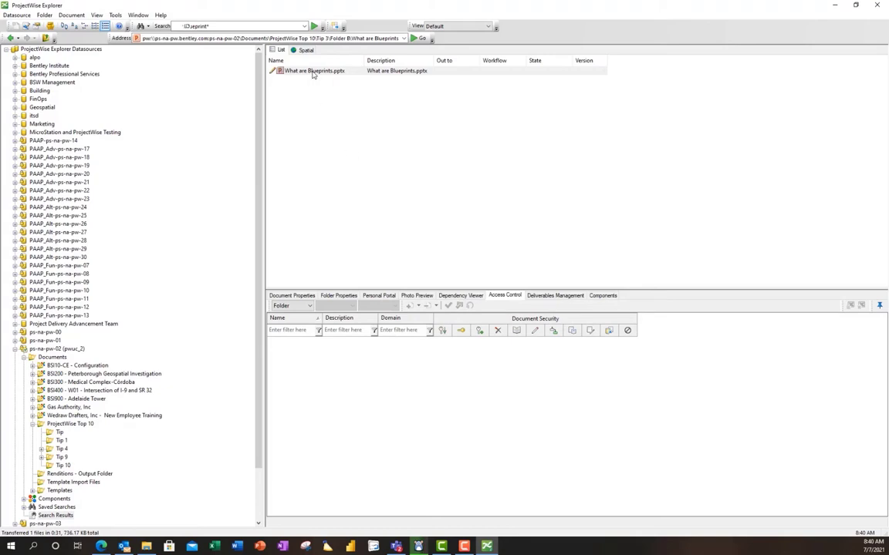
pyautogui.rightClick(282, 70)
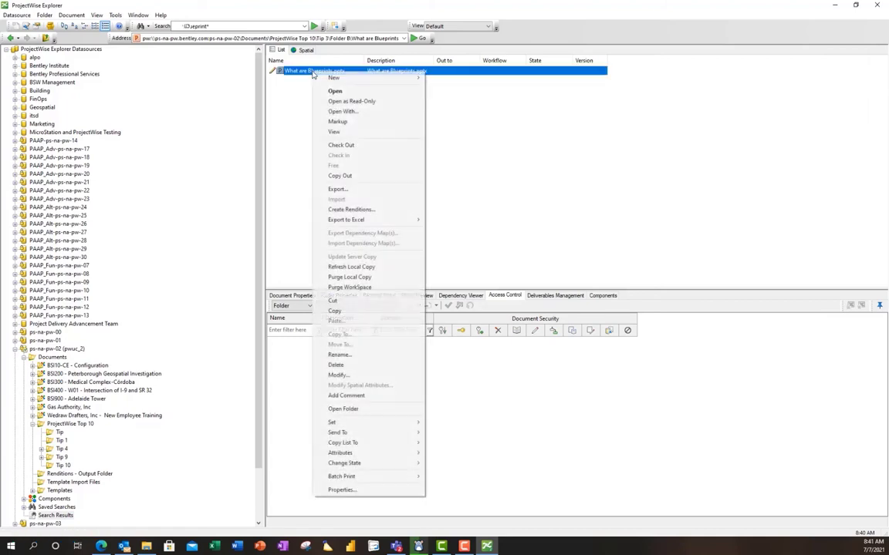
pyautogui.click(348, 133)
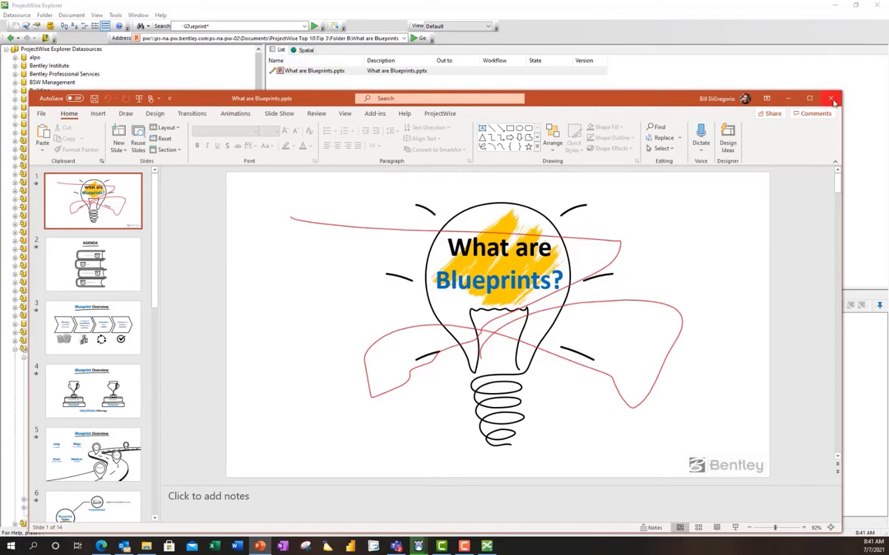
# Close the PowerPoint window showing the viewed presentation.
pyautogui.click(830, 101)
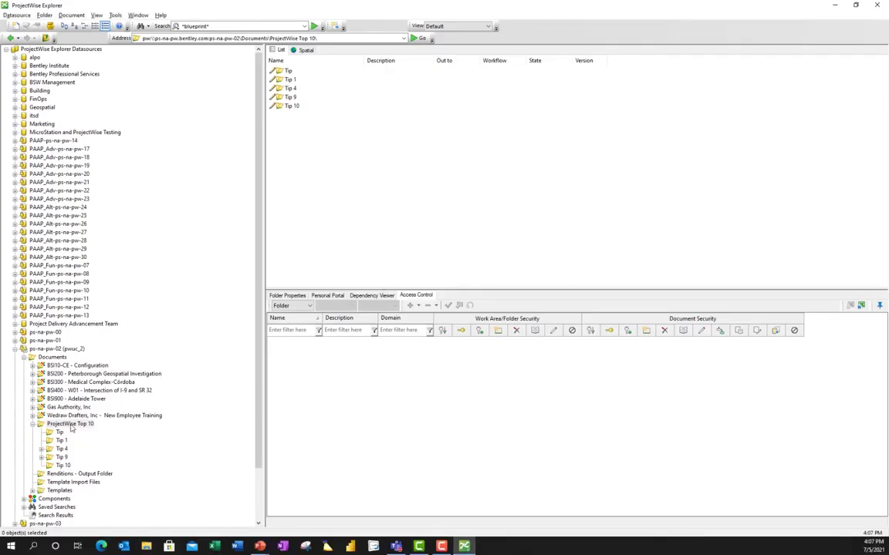
# Create a folder named 'Tip #4' under ProjectWise Top 10, accepting the invalid-name warning.
pyautogui.rightClick(71, 425)
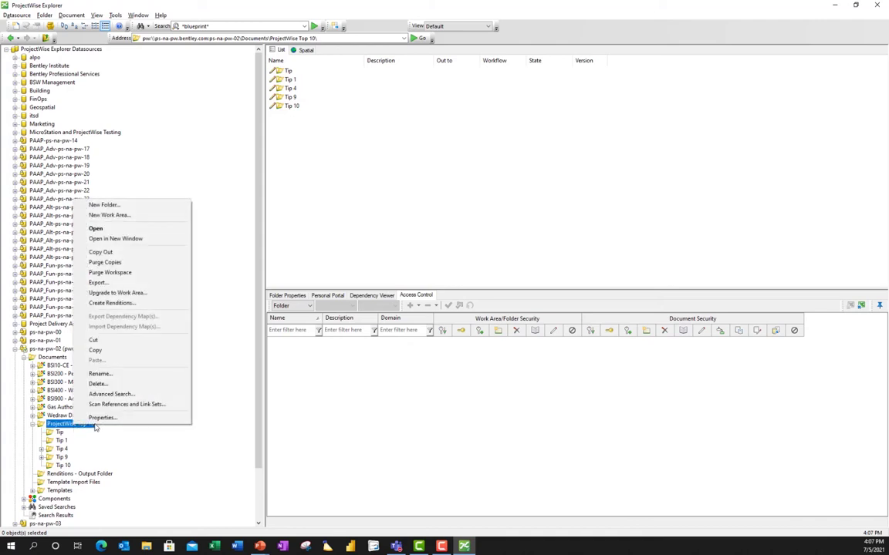
pyautogui.click(137, 206)
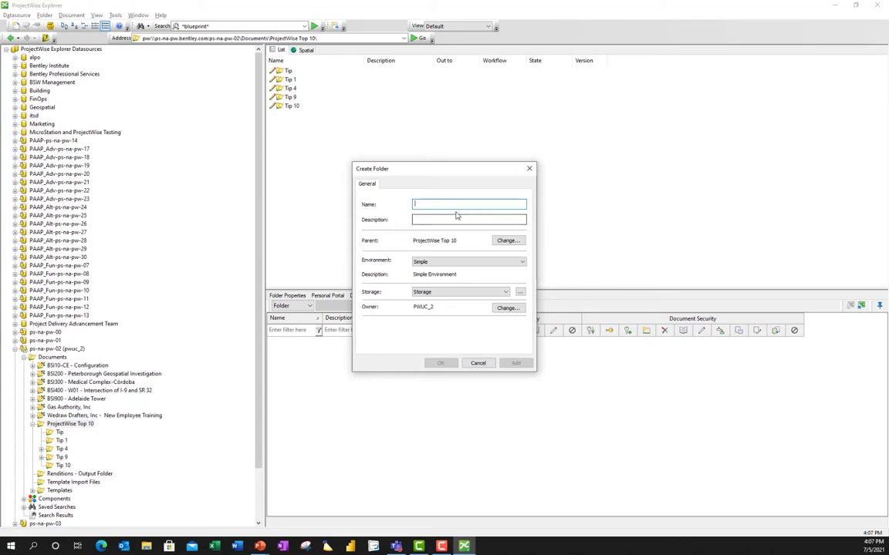
pyautogui.write('Tip')
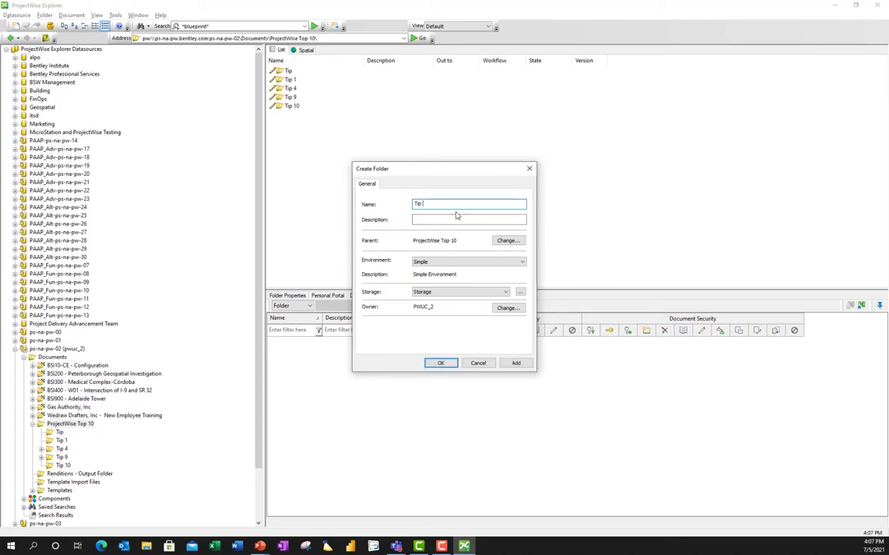
pyautogui.write(' #4:')
pyautogui.click(443, 365)
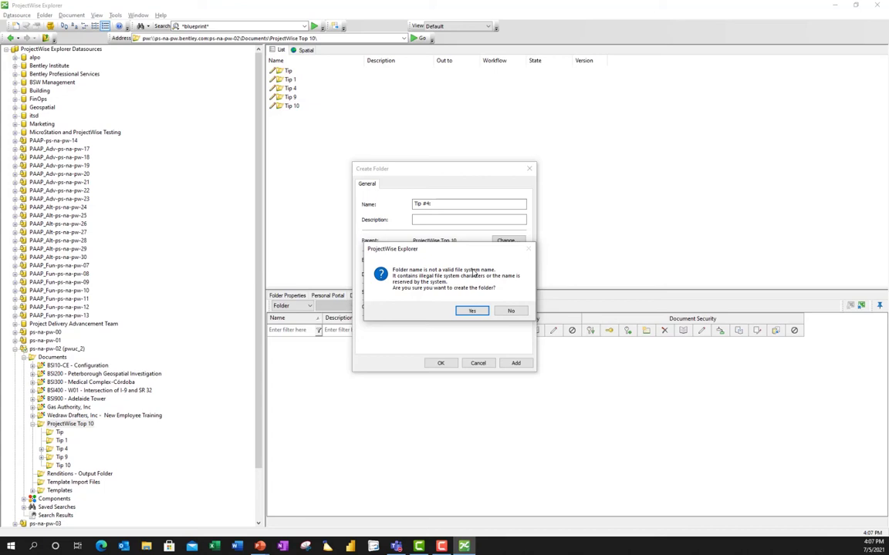
pyautogui.click(472, 310)
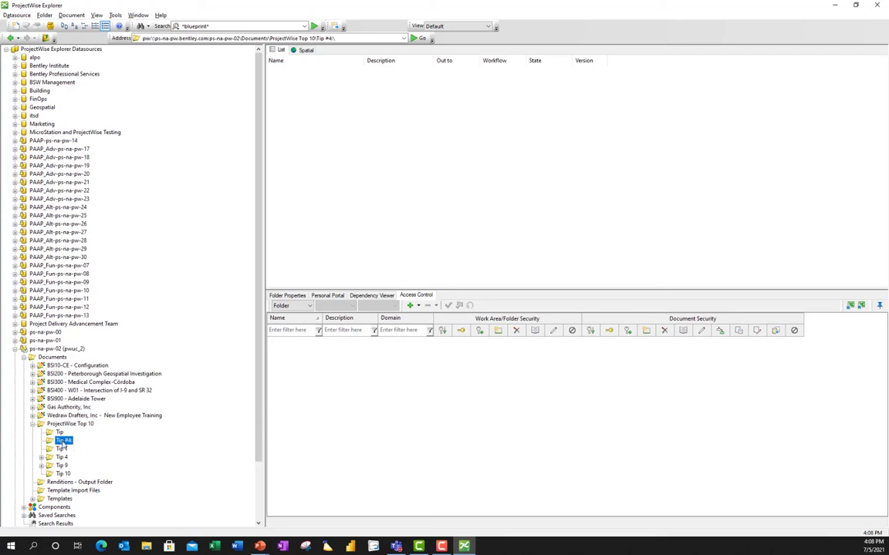
# Attempt a Folder Export Wizard export of Tip #4 to the desktop, then dismiss the failed results.
pyautogui.rightClick(62, 445)
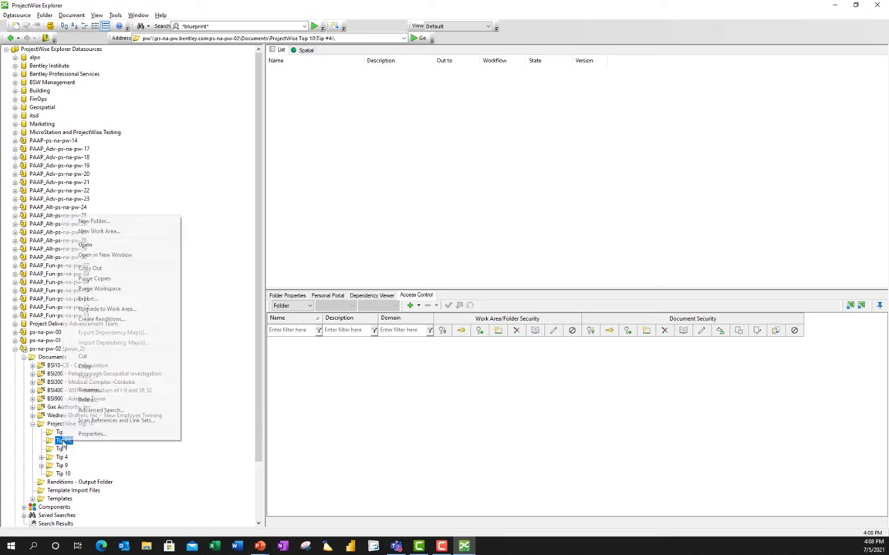
pyautogui.click(118, 300)
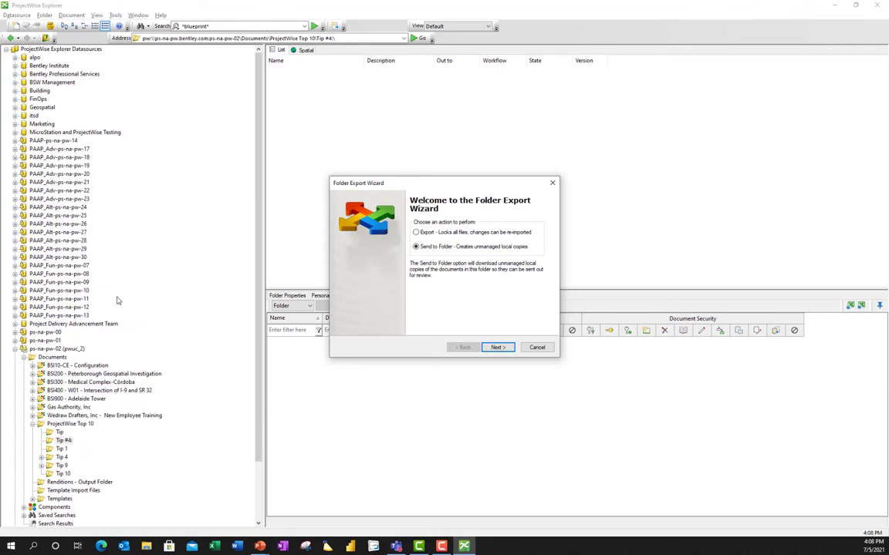
pyautogui.click(497, 348)
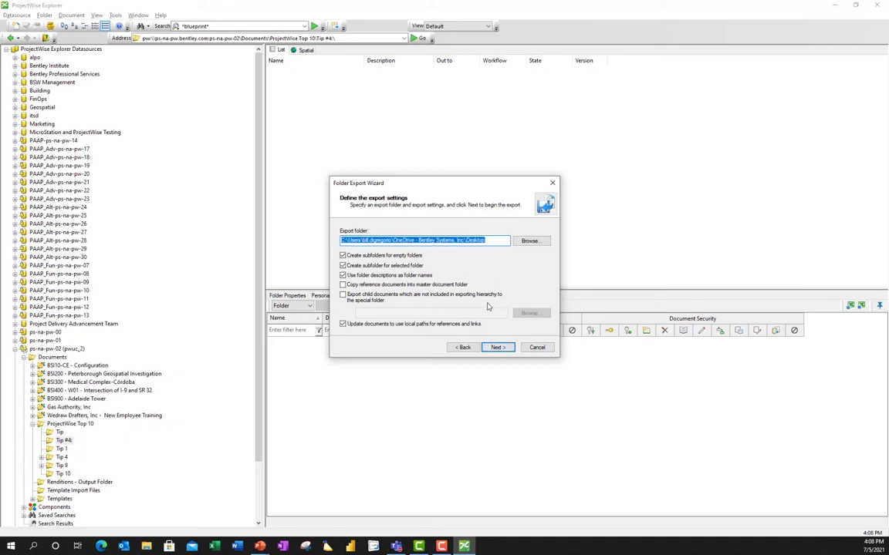
pyautogui.click(498, 348)
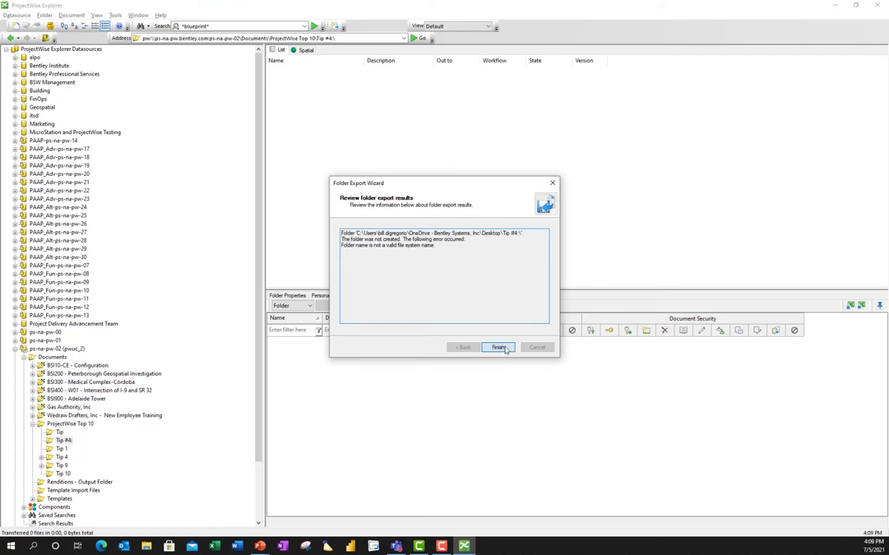
pyautogui.click(505, 350)
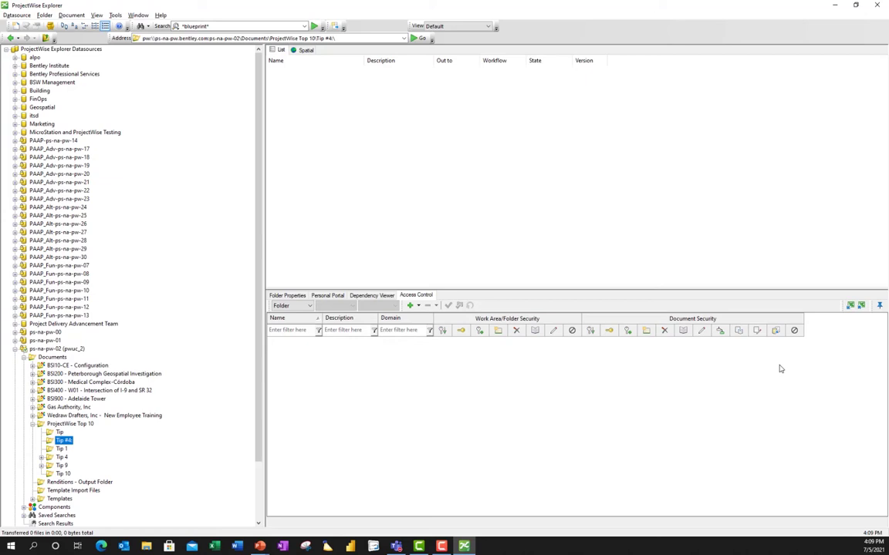
# Select Alternative.Backing.Plate.pdf in Tip 1 and copy its URN from the Address bar.
pyautogui.click(62, 449)
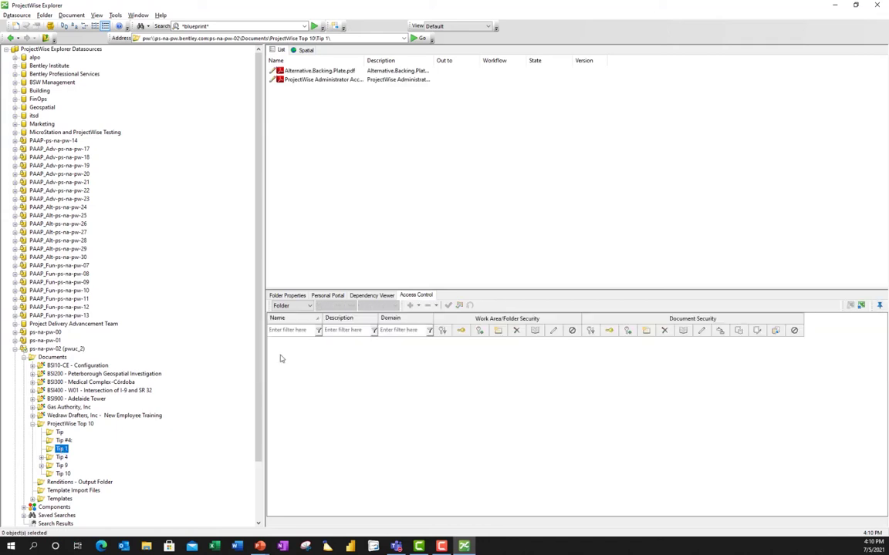
pyautogui.click(340, 73)
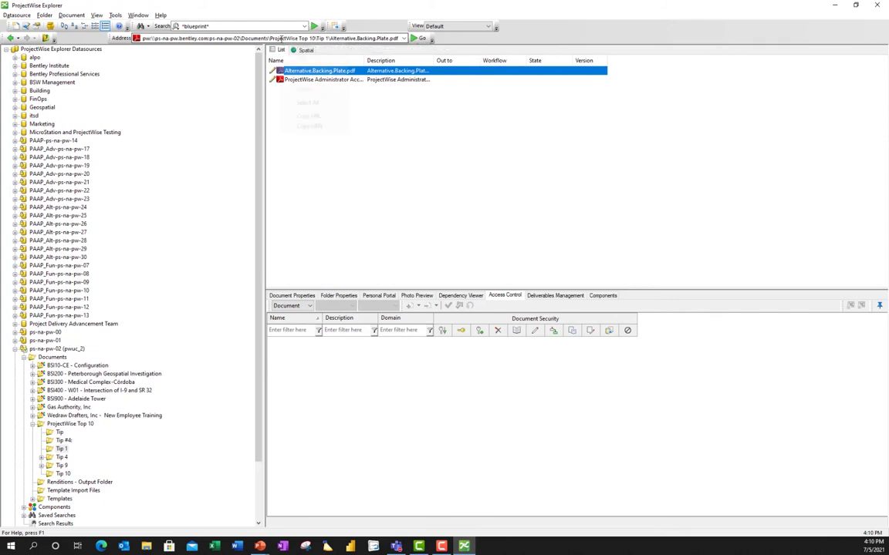
pyautogui.rightClick(282, 39)
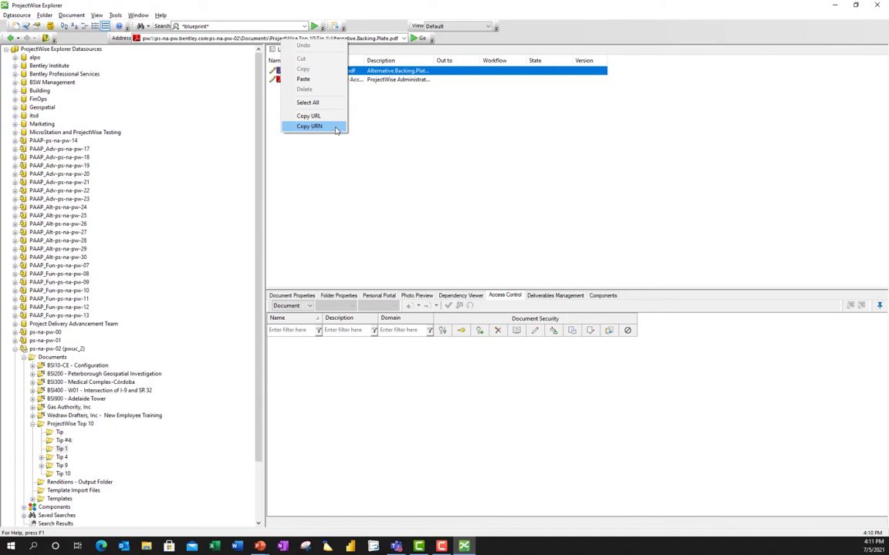
pyautogui.click(310, 126)
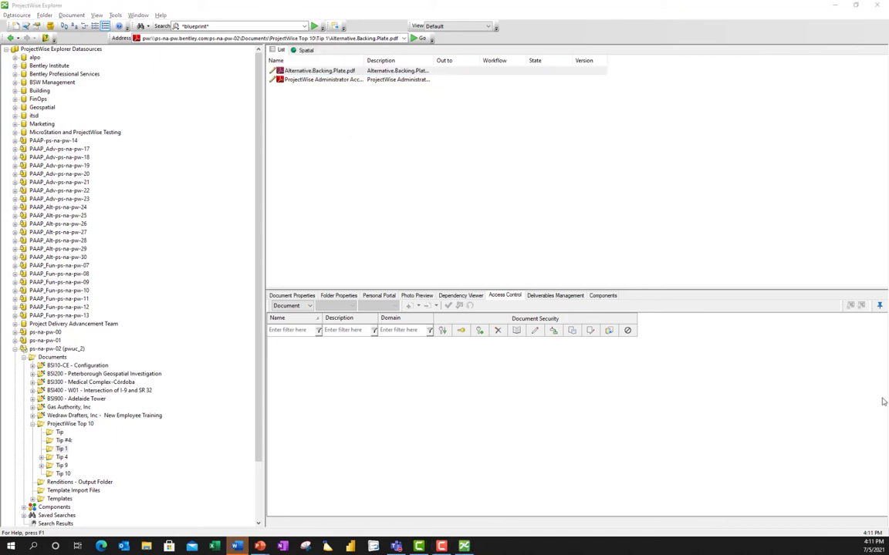
# Review the two Accreditation Program PDF links in URN URL.docx, then return to ProjectWise Explorer.
pyautogui.hotkey('alt', 'Tab')
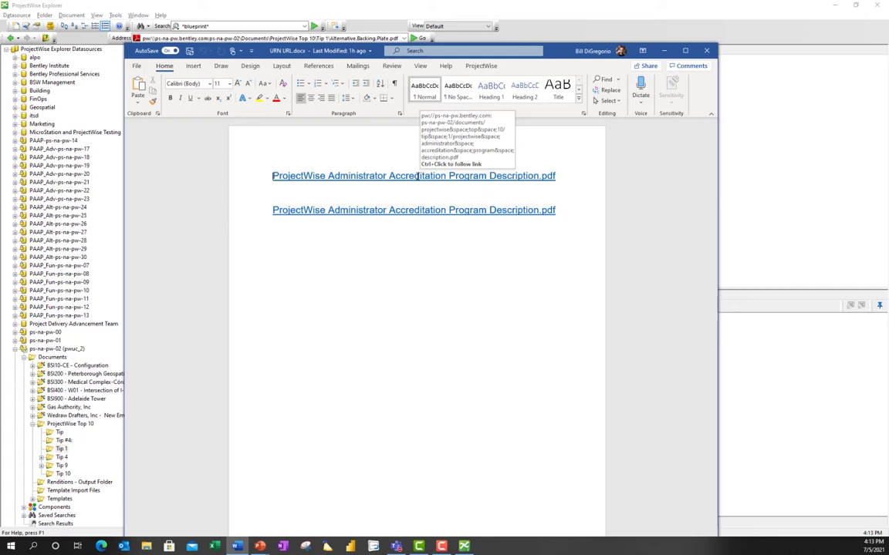
pyautogui.click(782, 175)
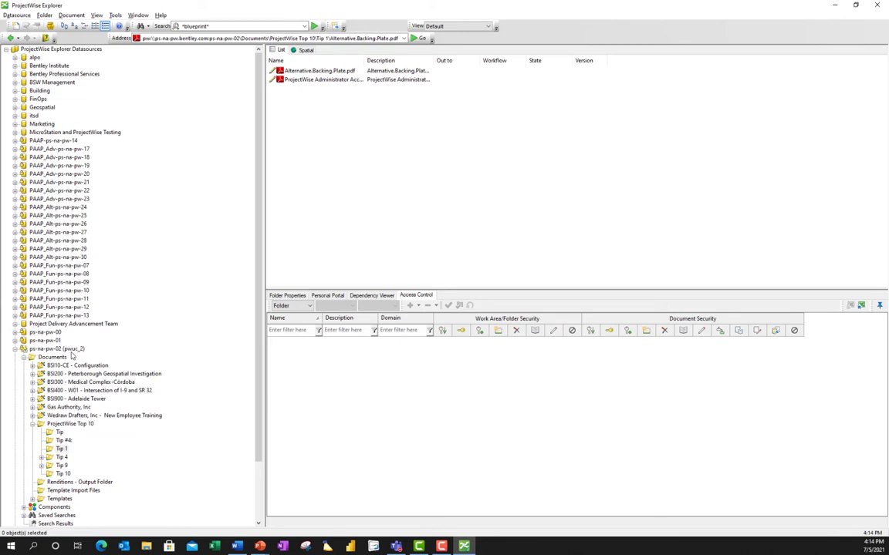
# Log out of the ps-na-pw-02 datasource, confirm, and log back in.
pyautogui.rightClick(72, 351)
pyautogui.click(93, 355)
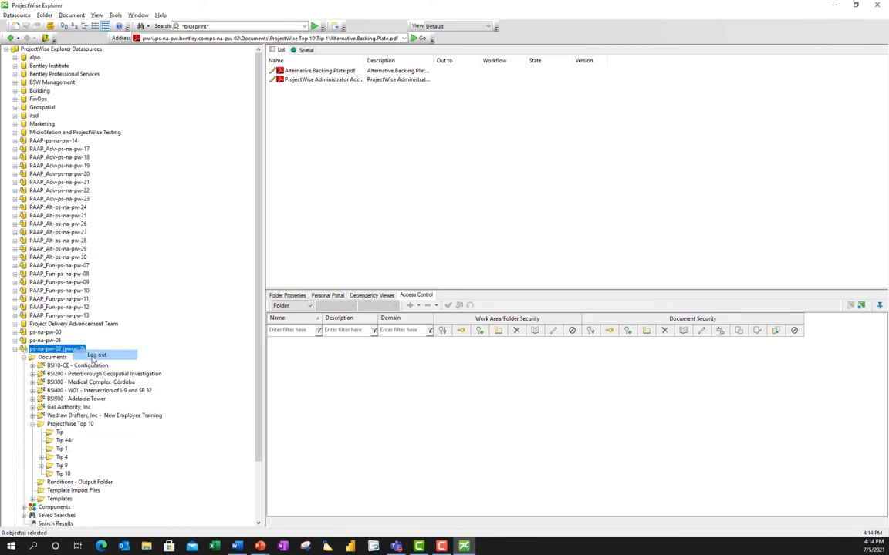
pyautogui.click(433, 283)
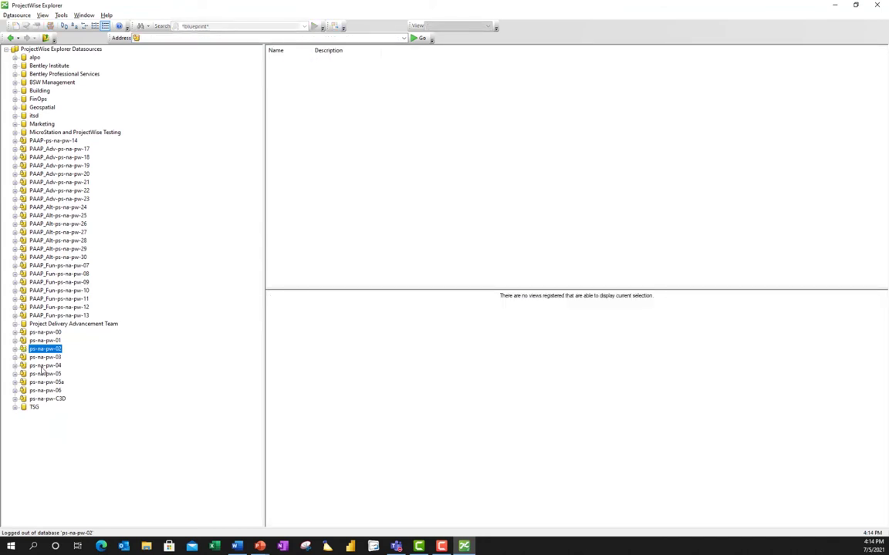
pyautogui.click(15, 348)
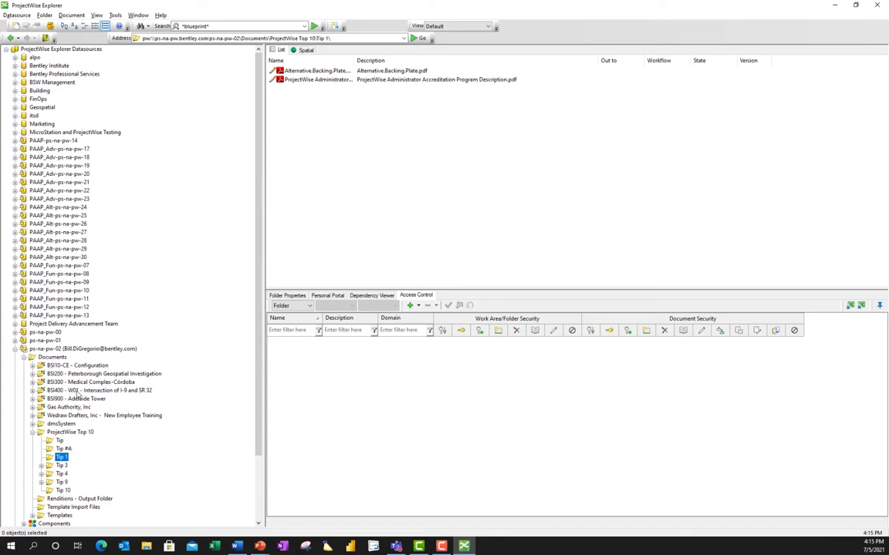
# Log out of the ps-na-pw-02 datasource and confirm.
pyautogui.rightClick(78, 350)
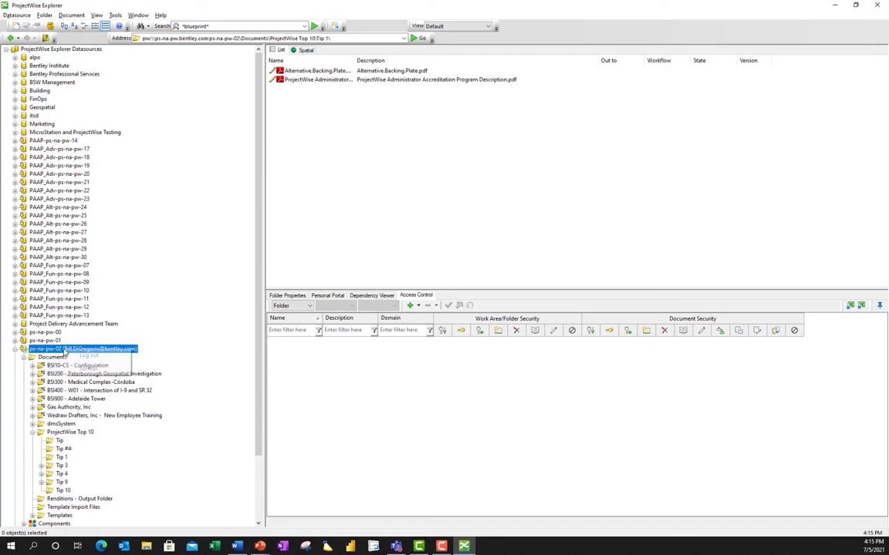
pyautogui.click(96, 357)
pyautogui.click(425, 278)
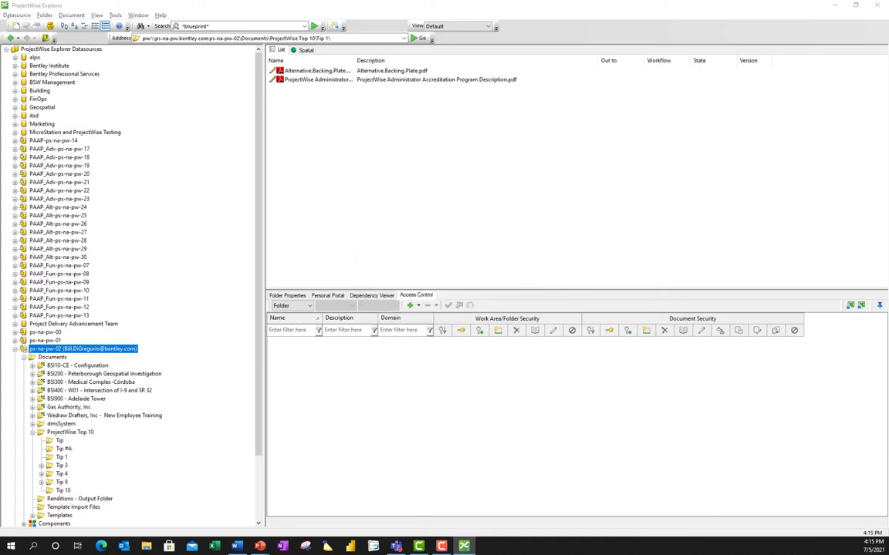
# Reposition and resize the Local Document Organizer, widening the Name column to show BSI300-B-3DM-MUL-0005.
pyautogui.moveTo(627, 214); pyautogui.dragTo(447, 191)
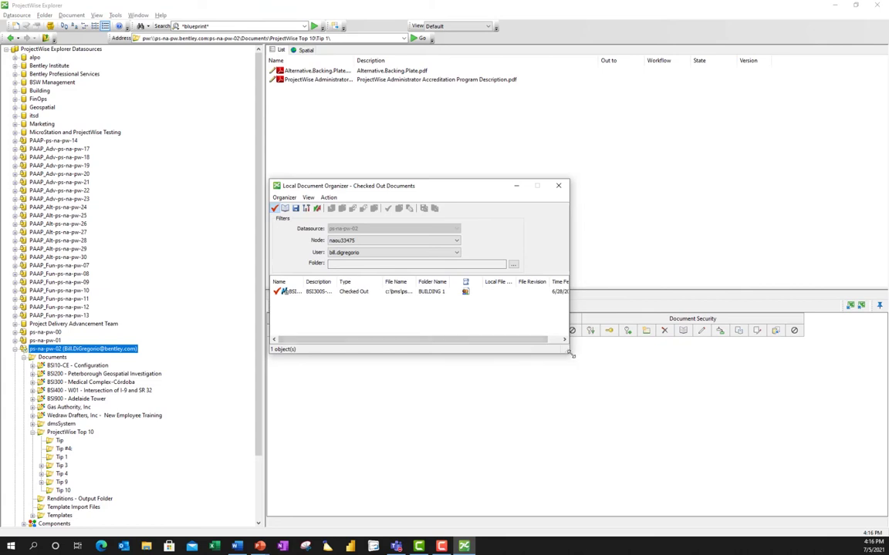
pyautogui.moveTo(569, 354); pyautogui.dragTo(668, 353)
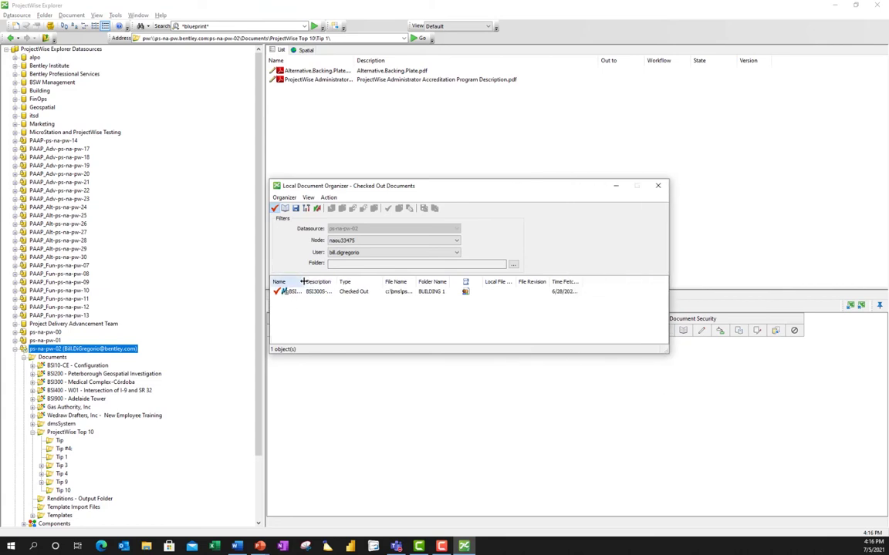
pyautogui.moveTo(302, 282); pyautogui.dragTo(382, 281)
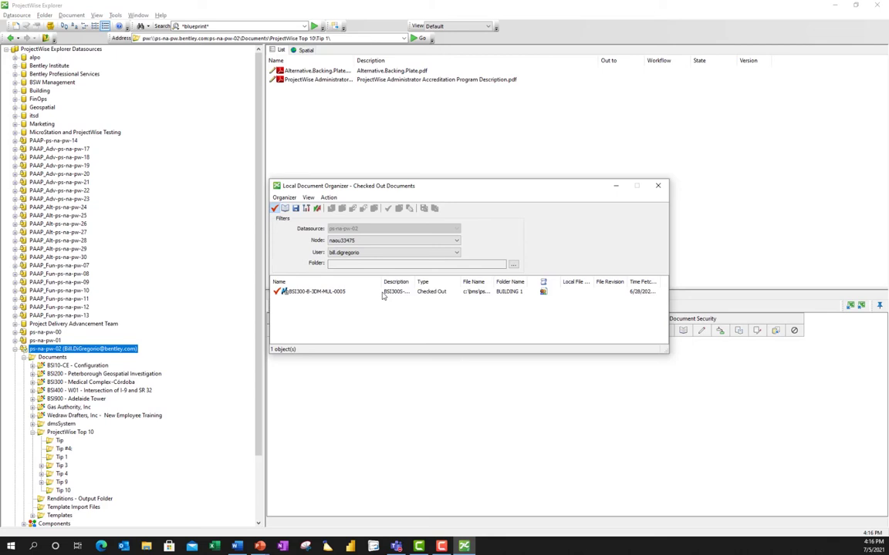
pyautogui.click(285, 292)
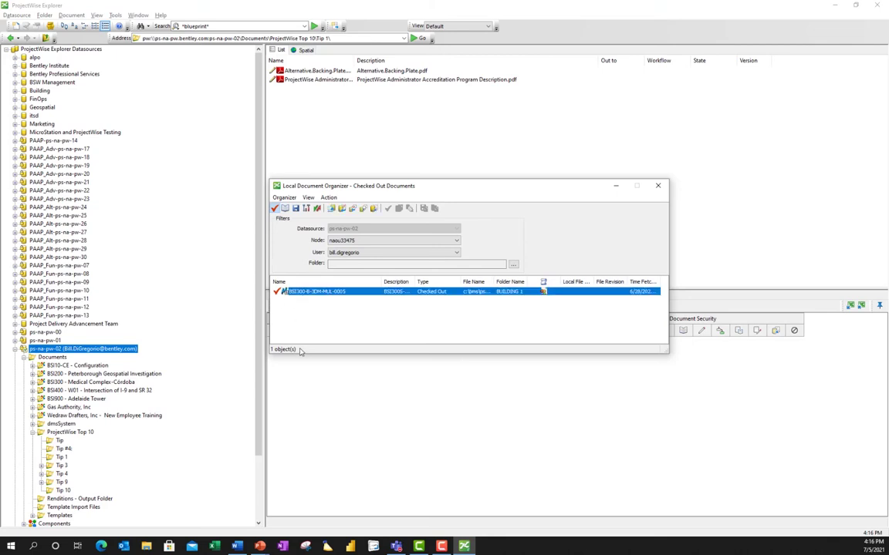
pyautogui.rightClick(311, 293)
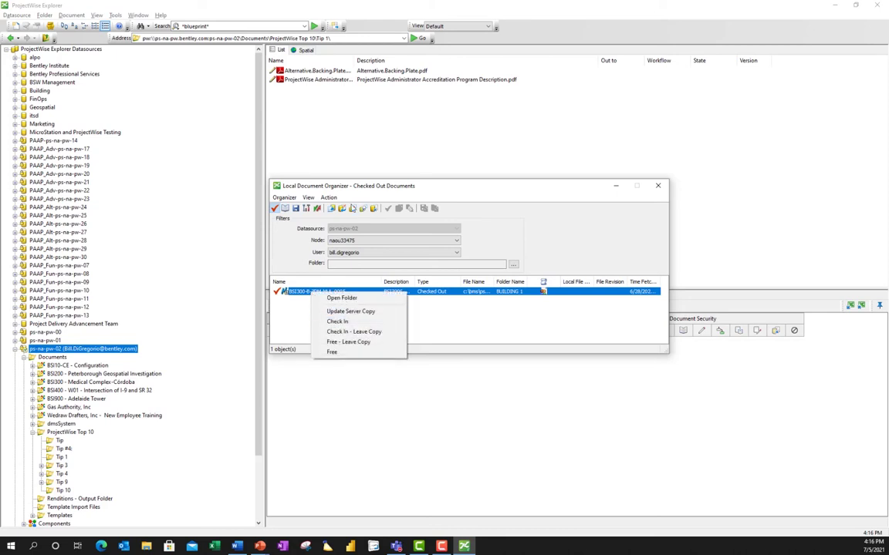
pyautogui.click(342, 209)
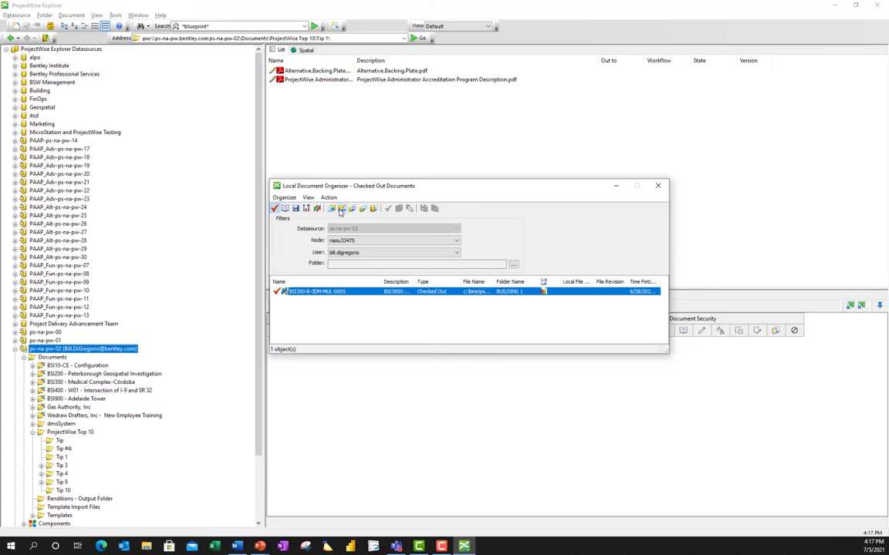
pyautogui.rightClick(306, 292)
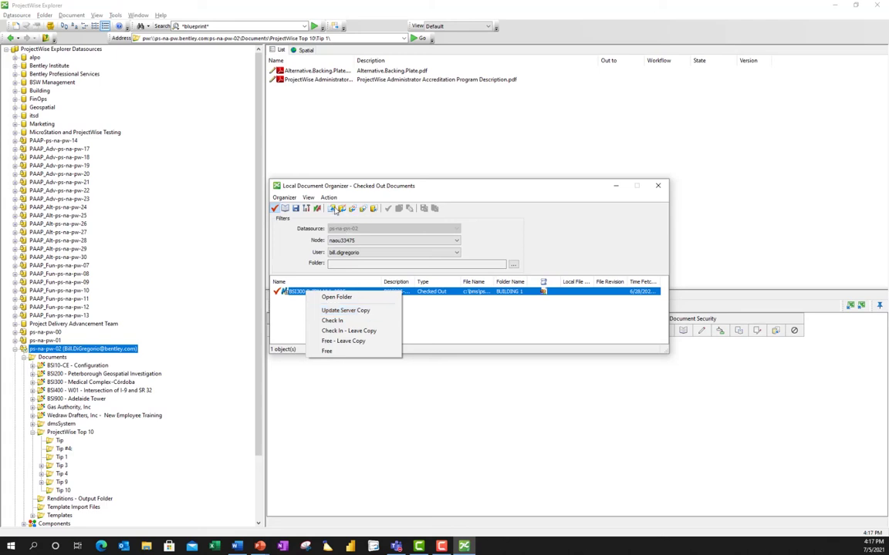
pyautogui.press('Escape')
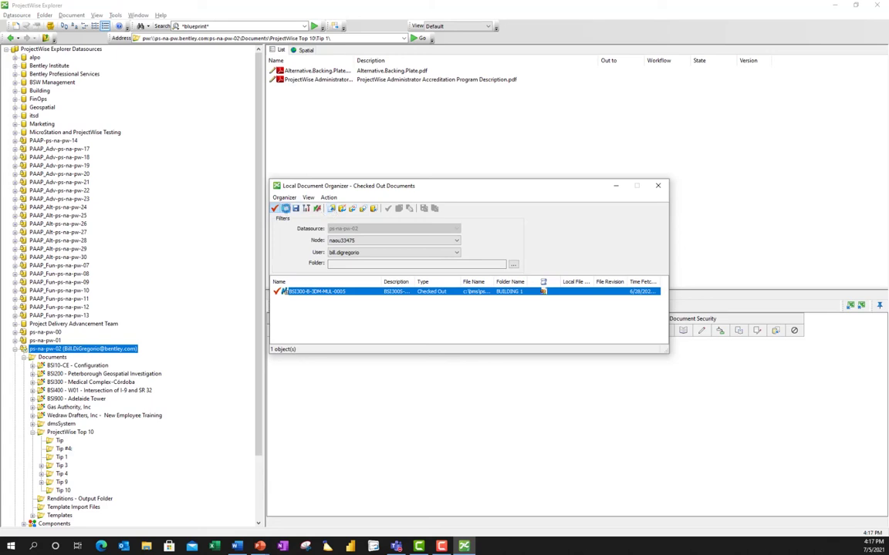
# List copied-out documents and select both copies to show the Purge Copy action.
pyautogui.click(286, 209)
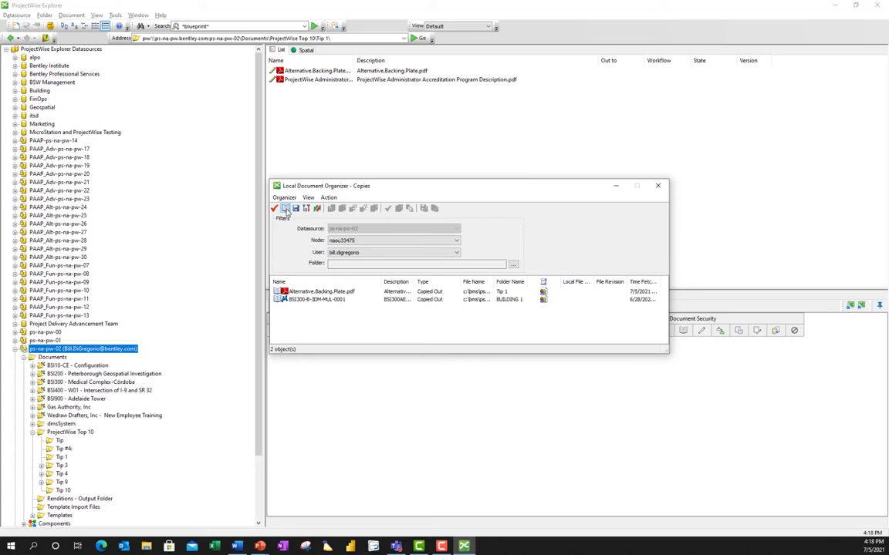
pyautogui.click(298, 291)
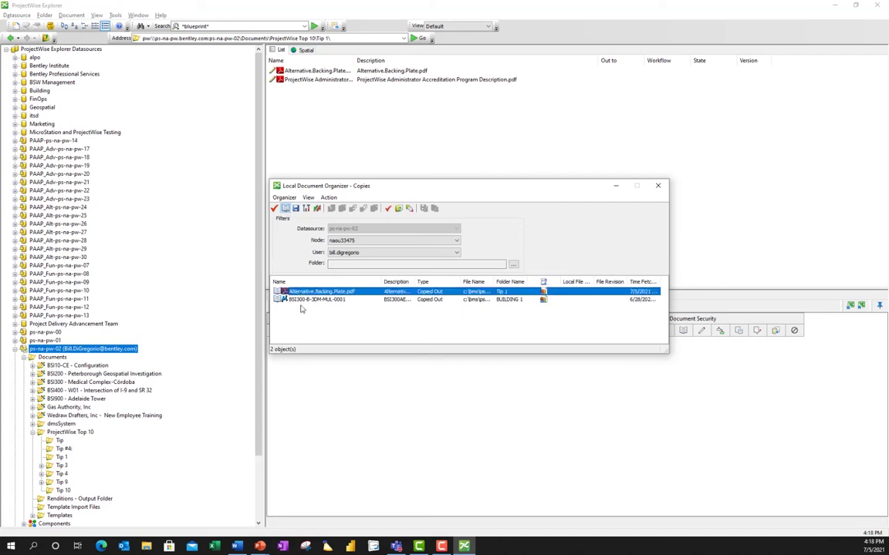
pyautogui.keyDown('ctrl'); pyautogui.click(300, 299); pyautogui.keyUp('ctrl')
pyautogui.rightClick(300, 303)
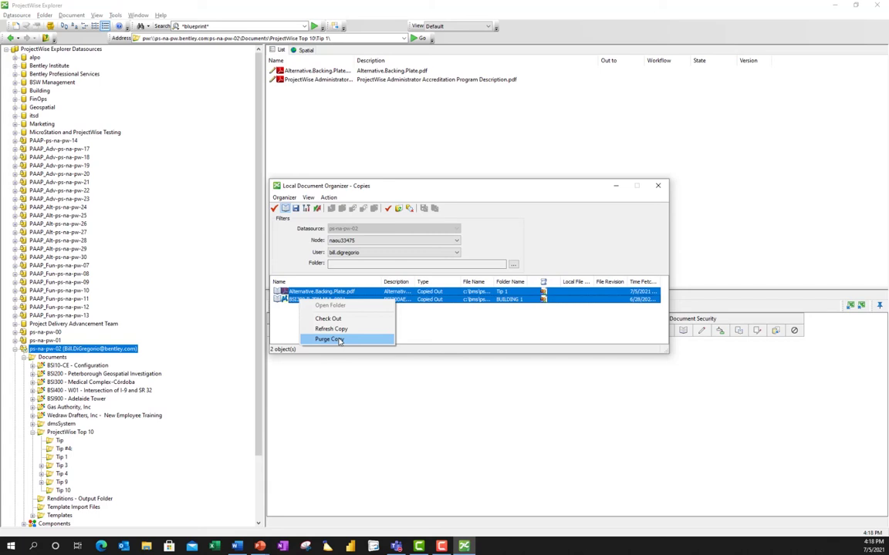
# Dismiss the copy actions menu and close the Local Document Organizer.
pyautogui.click(591, 168)
pyautogui.click(657, 185)
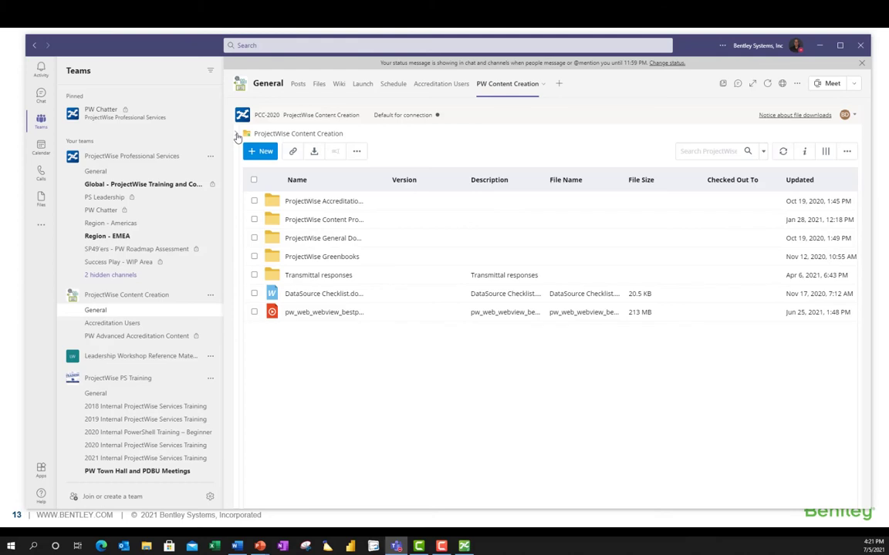
# Expand Saved Searches > Global in the Teams folder tree to reveal Greenbook Masters, then hide the tree.
pyautogui.click(237, 135)
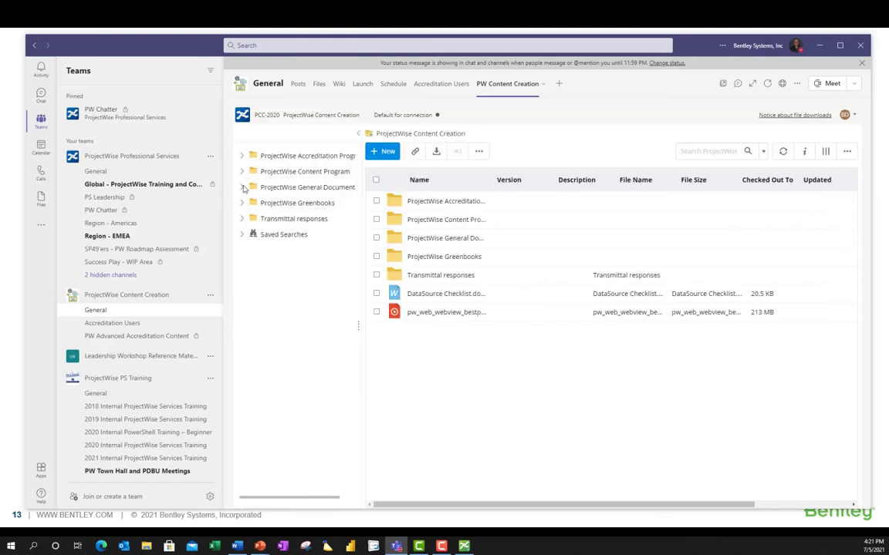
pyautogui.click(242, 235)
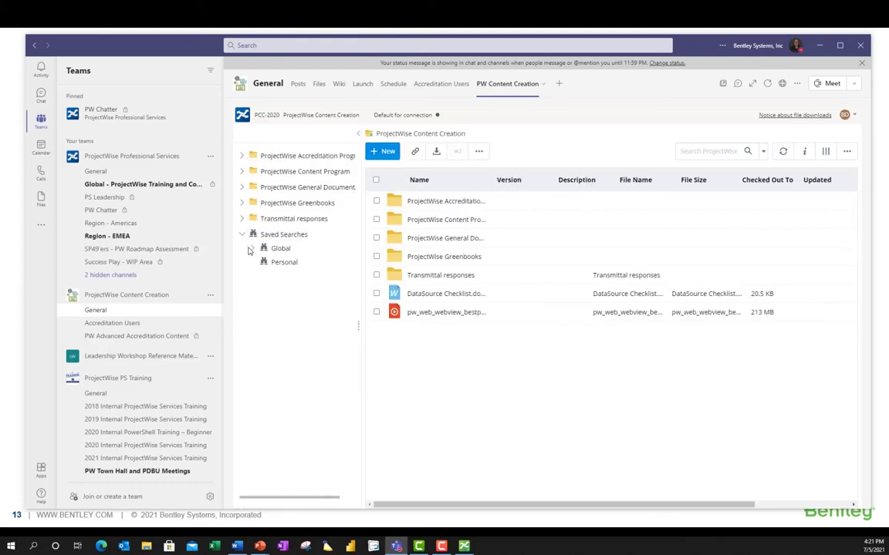
pyautogui.click(252, 249)
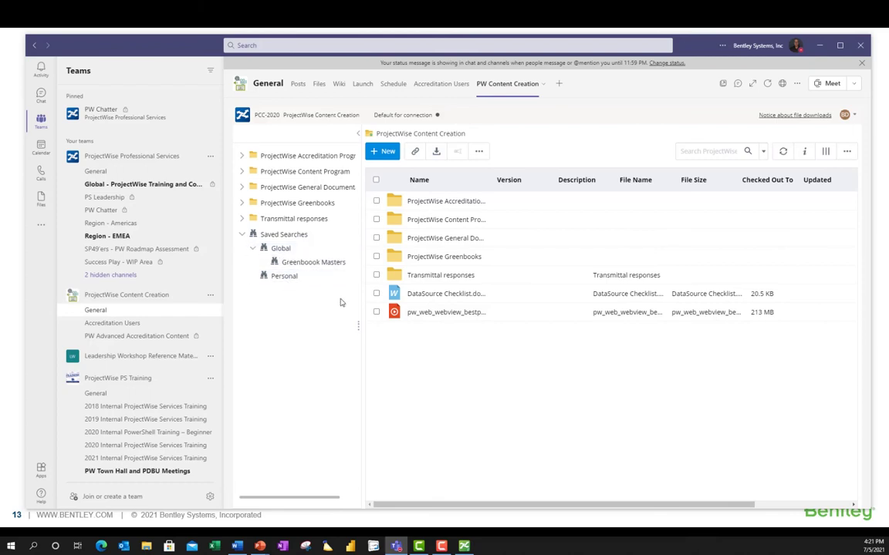
pyautogui.click(358, 133)
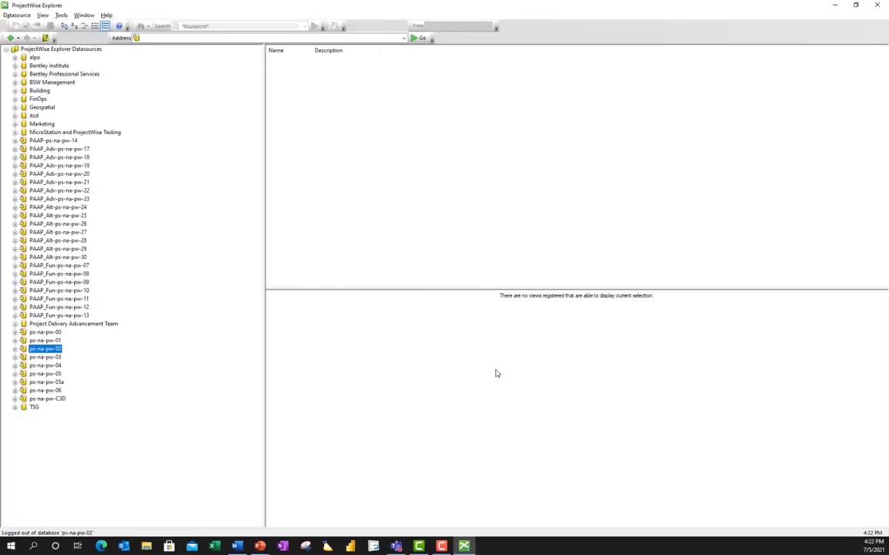
# Log into ps-na-pw-02 and open Tip 9 > Civil > dgn to list the BSI400 DGN files.
pyautogui.click(14, 348)
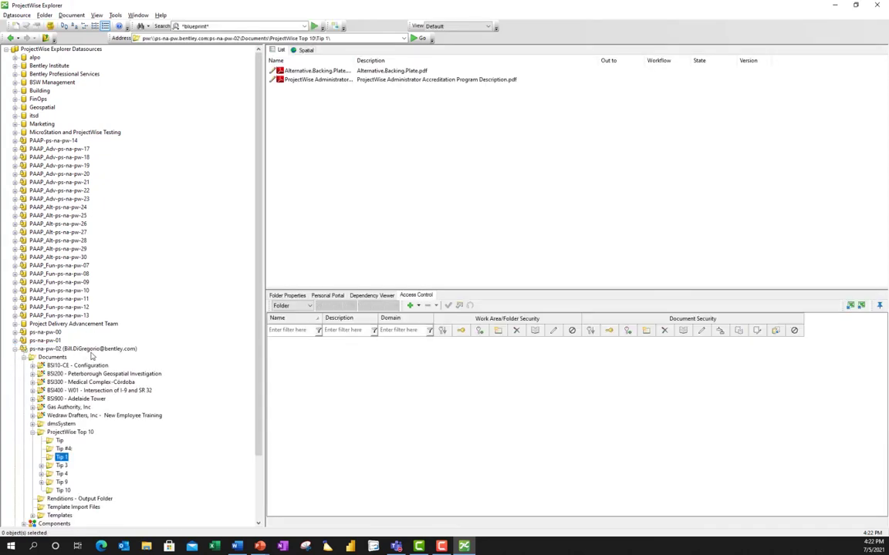
pyautogui.click(41, 482)
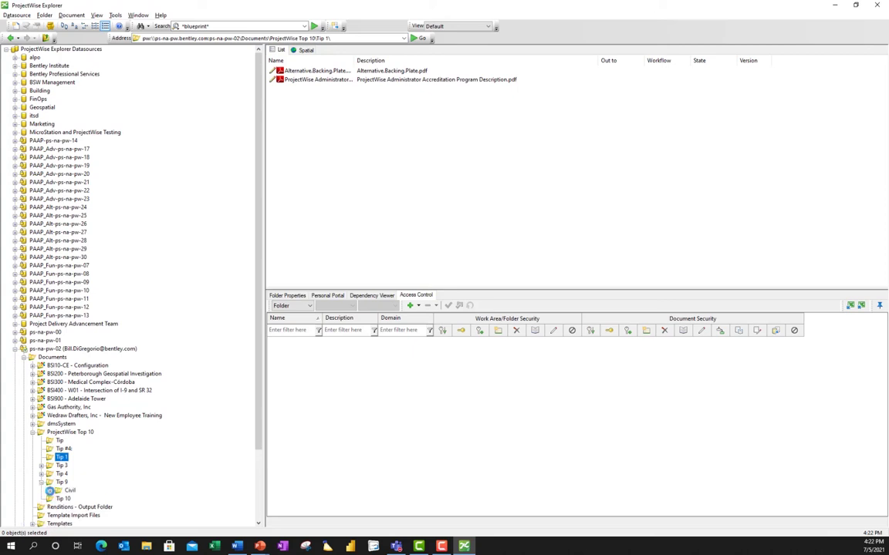
pyautogui.click(49, 490)
pyautogui.click(78, 483)
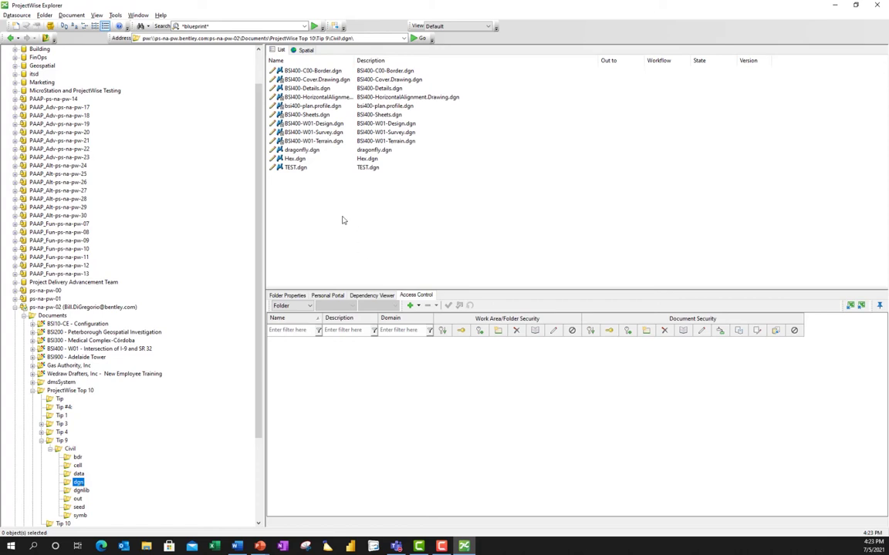
pyautogui.moveTo(286, 117)
pyautogui.mouseDown()
pyautogui.moveTo(282, 110)
pyautogui.moveTo(283, 120)
pyautogui.mouseUp()
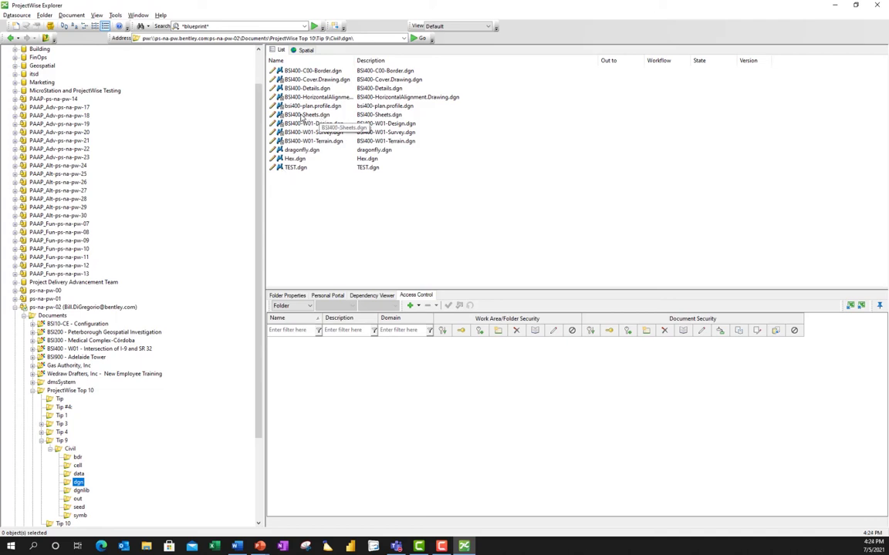
pyautogui.click(302, 115)
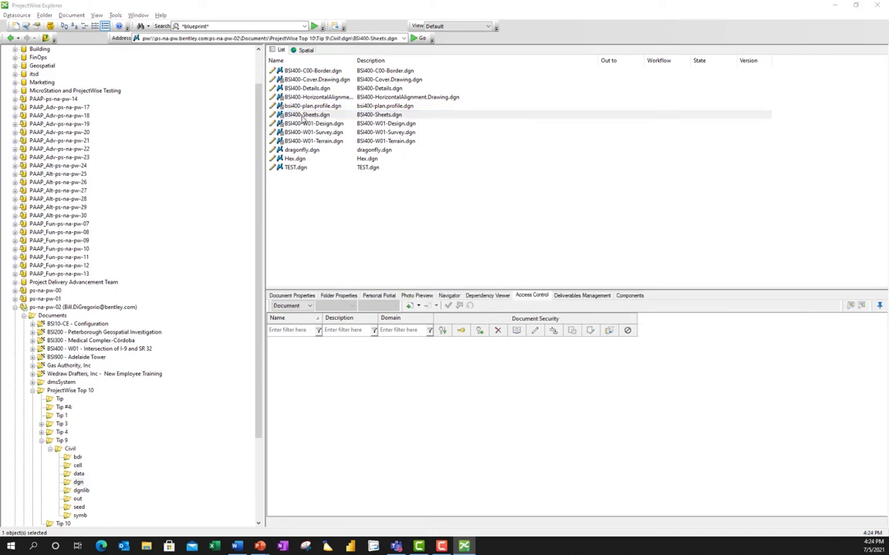
pyautogui.rightClick(303, 116)
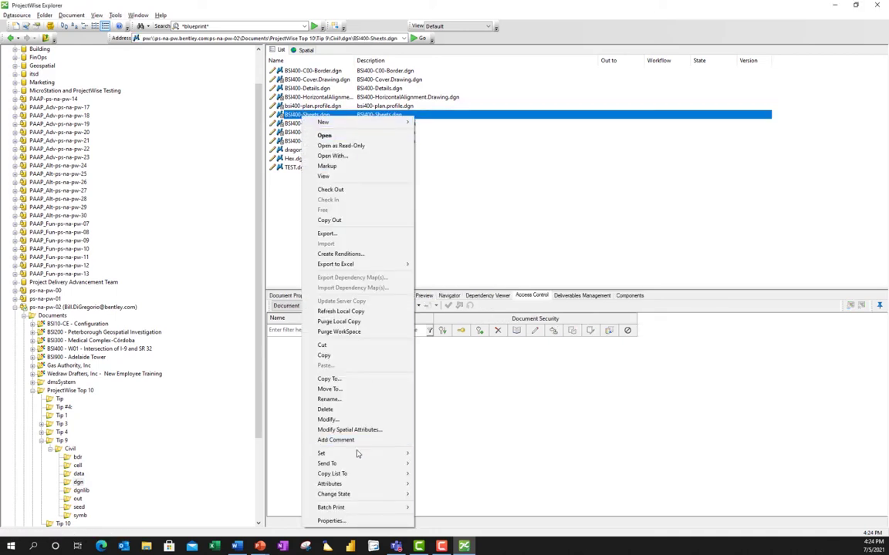
pyautogui.moveTo(353, 457)
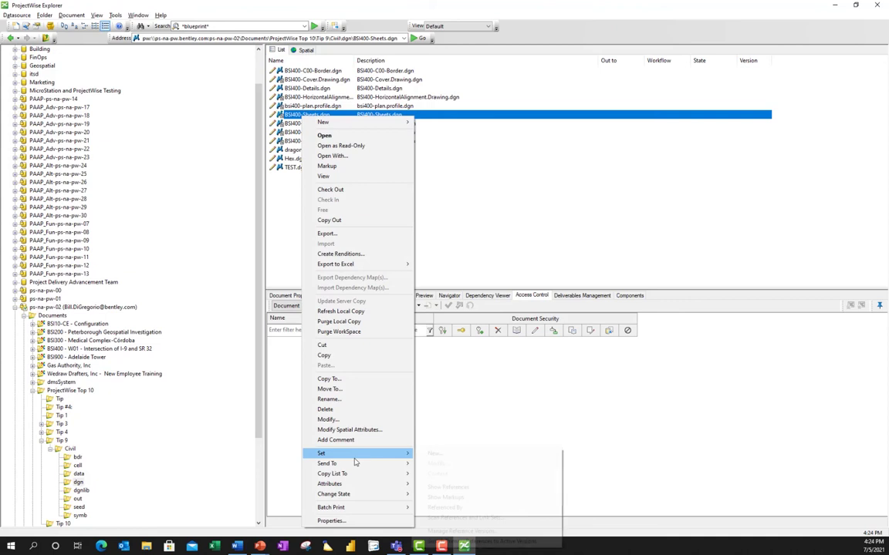
pyautogui.click(465, 487)
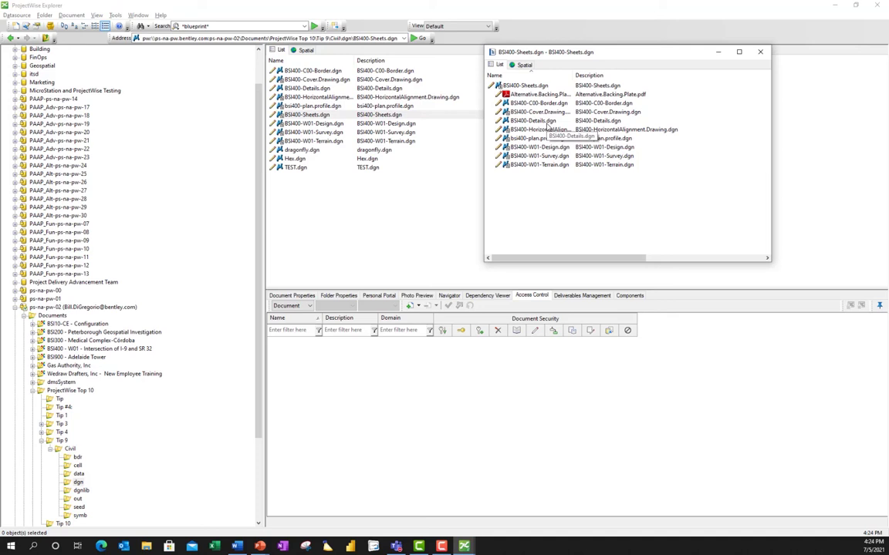
pyautogui.click(759, 53)
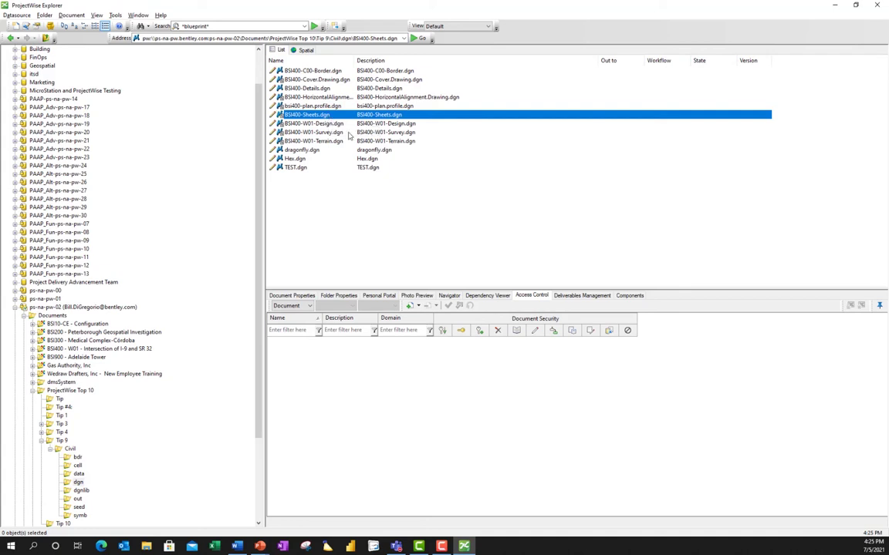
# Show the Dependency Viewer for BSI400-Sheets.dgn and highlight the bsi400-plan.profile.dgn node.
pyautogui.click(489, 300)
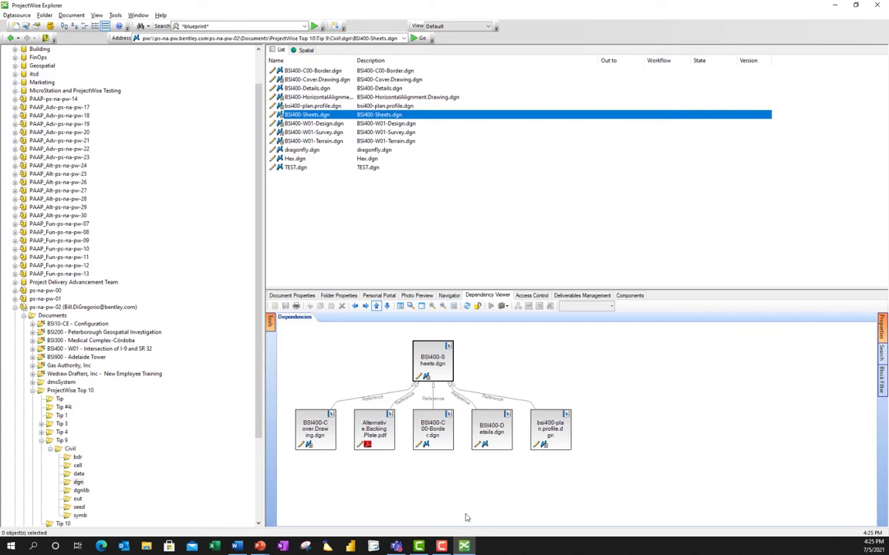
pyautogui.click(549, 429)
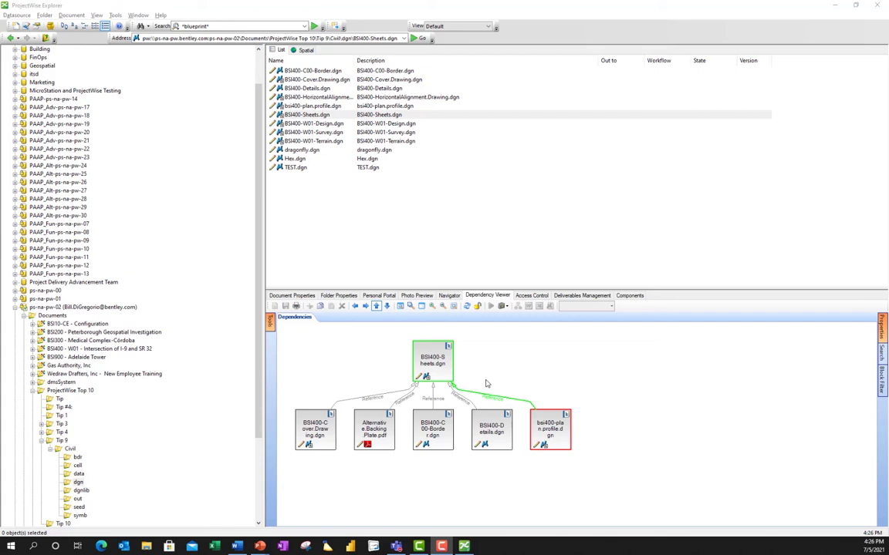
# Set the Dependency Viewer's window position to Floating and enlarge the window.
pyautogui.click(478, 306)
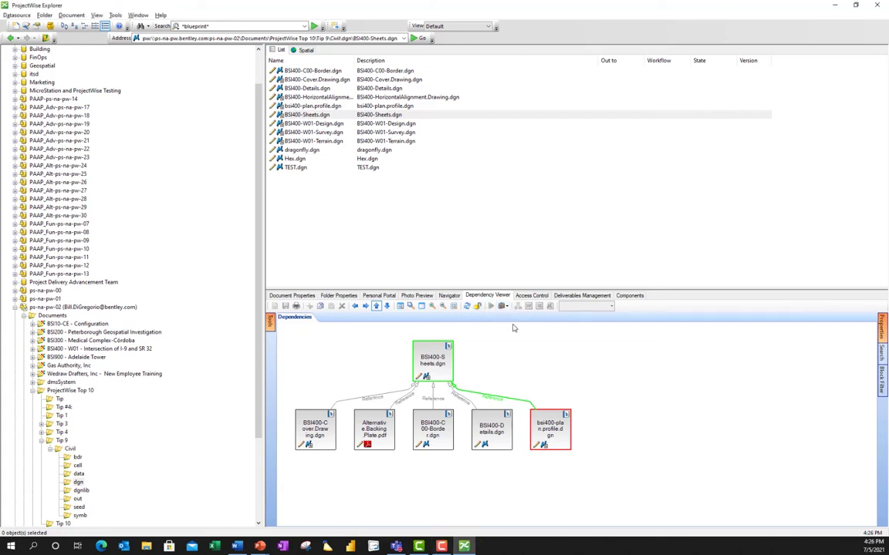
pyautogui.click(502, 306)
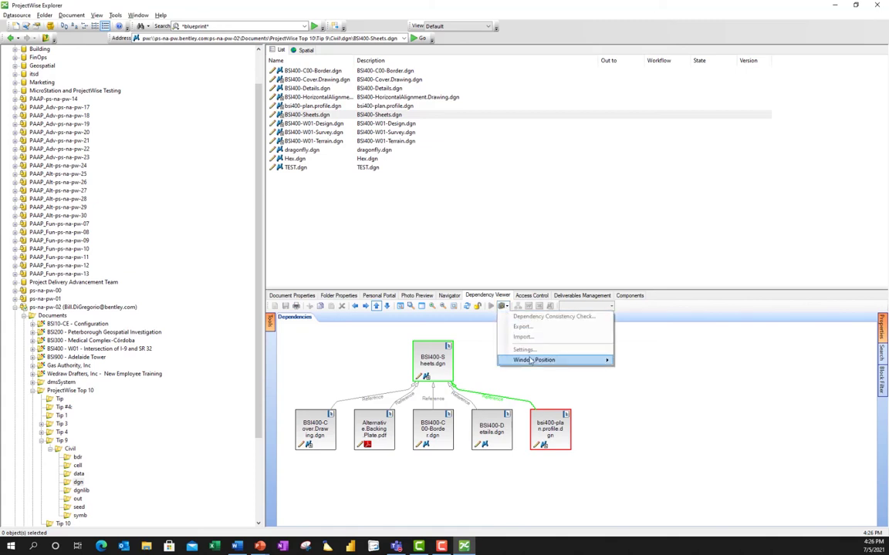
pyautogui.moveTo(532, 361)
pyautogui.click(641, 361)
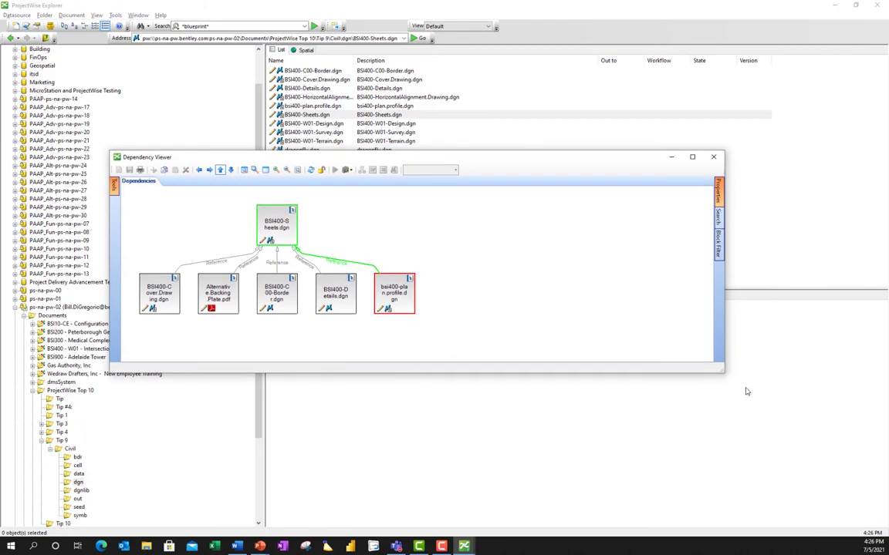
pyautogui.moveTo(723, 373); pyautogui.dragTo(803, 492)
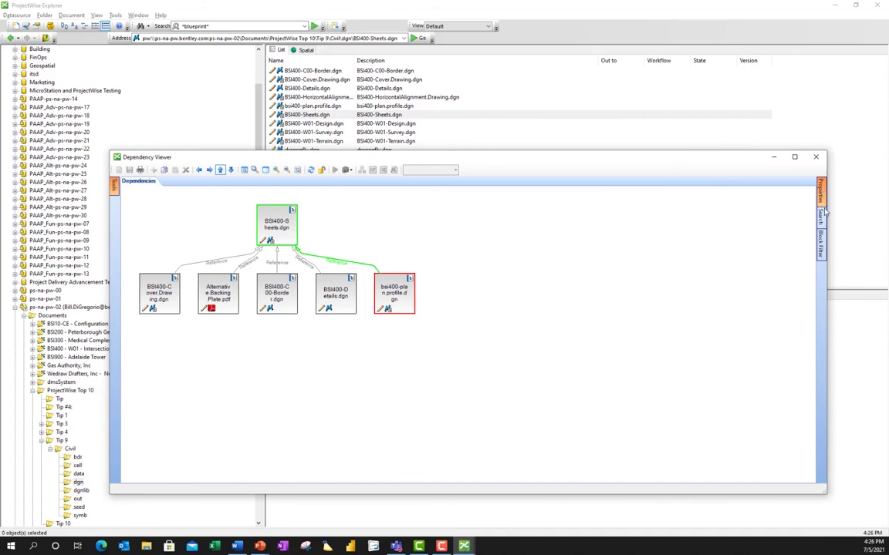
# Search the diagram for 'border' to find BSI400-C00-Border.dgn.
pyautogui.moveTo(821, 219)
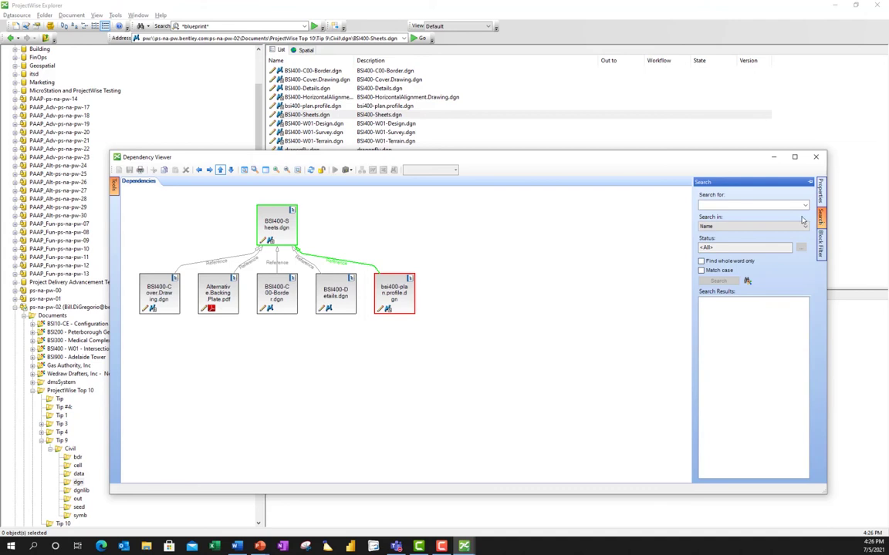
pyautogui.click(738, 205)
pyautogui.write('border')
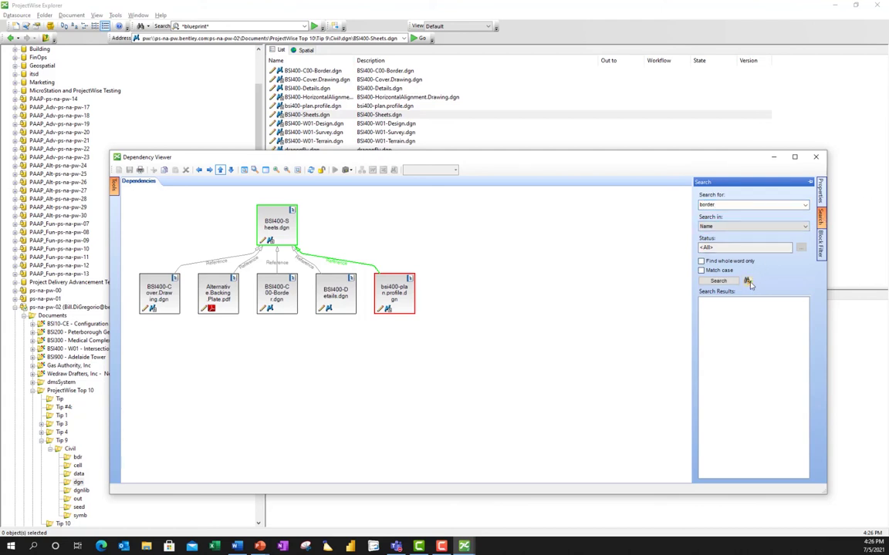
pyautogui.click(719, 282)
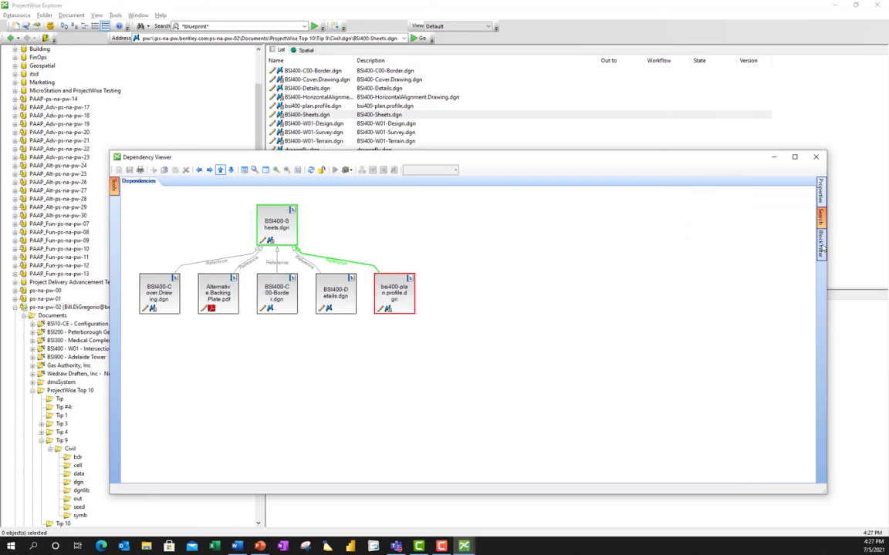
# Raise the Depth Filter to 3 and apply it, adding the W01 Terrain, Survey, Design and alignment files.
pyautogui.moveTo(822, 246)
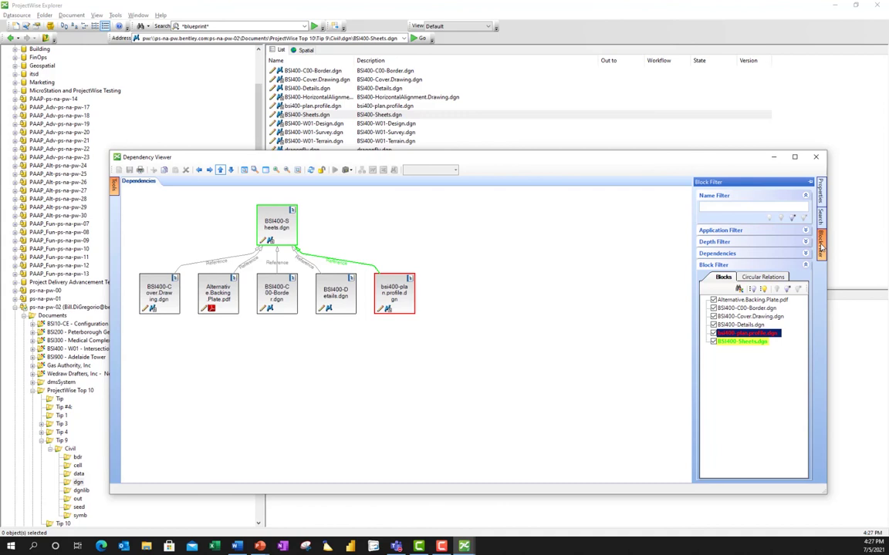
pyautogui.click(805, 241)
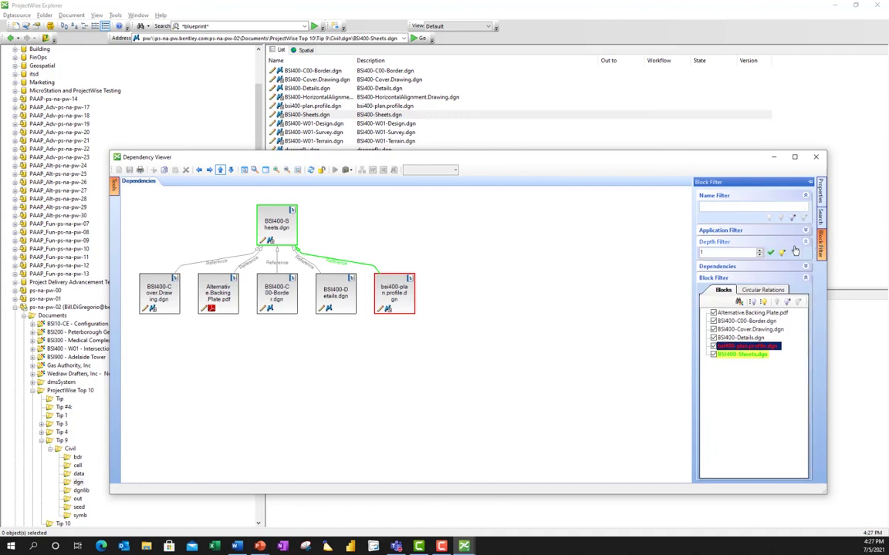
pyautogui.click(760, 251)
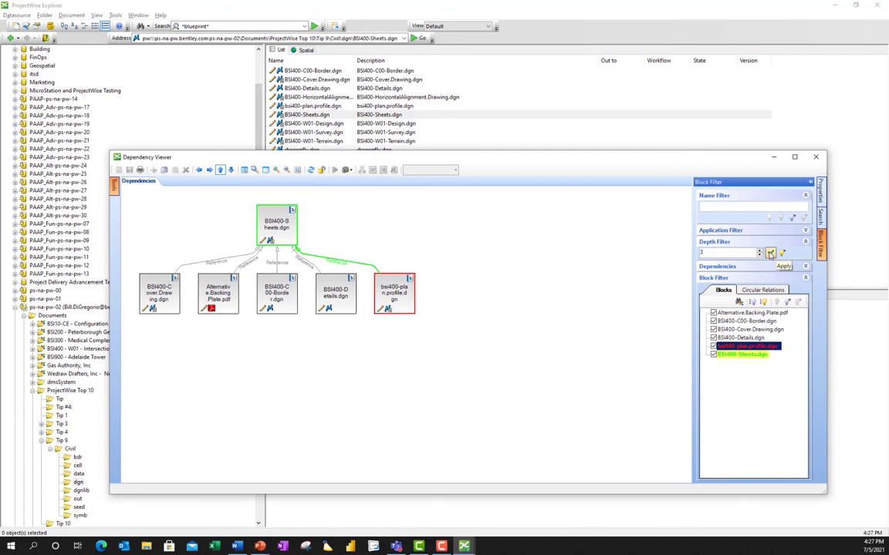
pyautogui.click(770, 253)
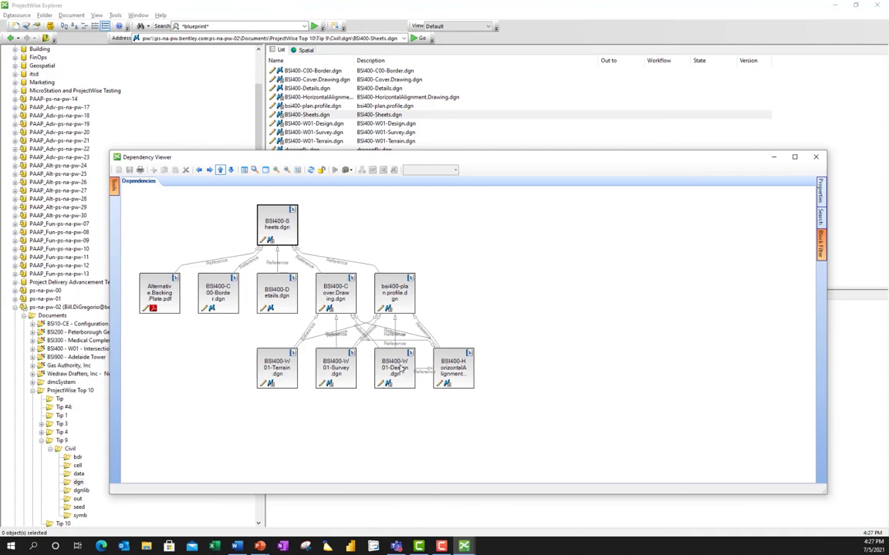
pyautogui.moveTo(402, 370)
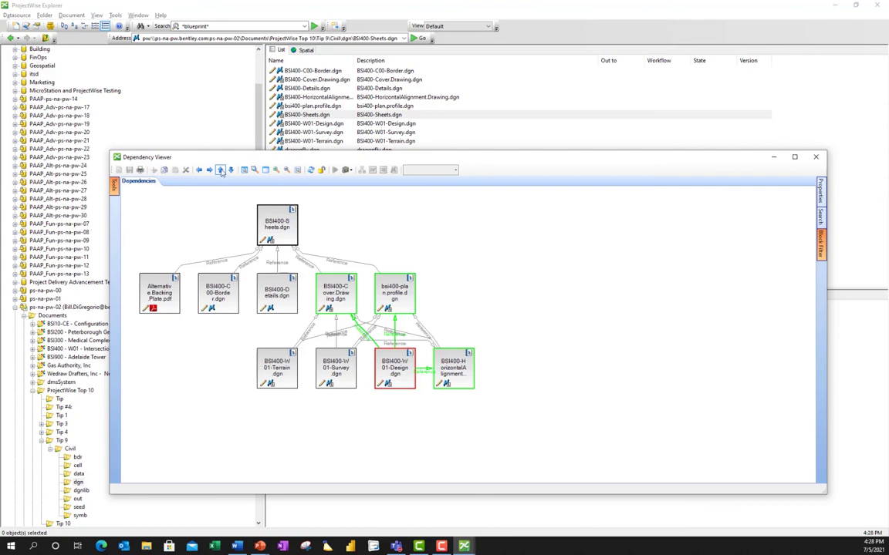
# Zoom the diagram out to fit the viewer and box-select all its nodes.
pyautogui.click(255, 170)
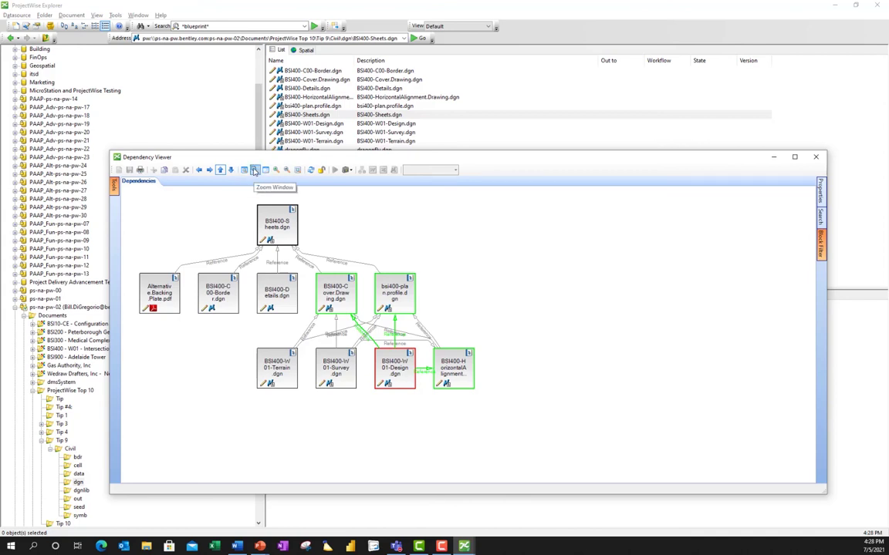
pyautogui.click(243, 170)
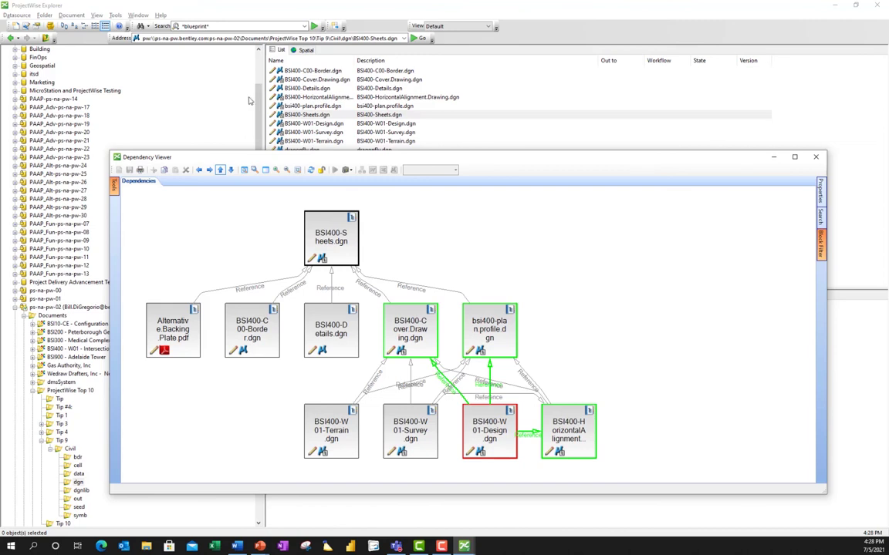
pyautogui.click(277, 171)
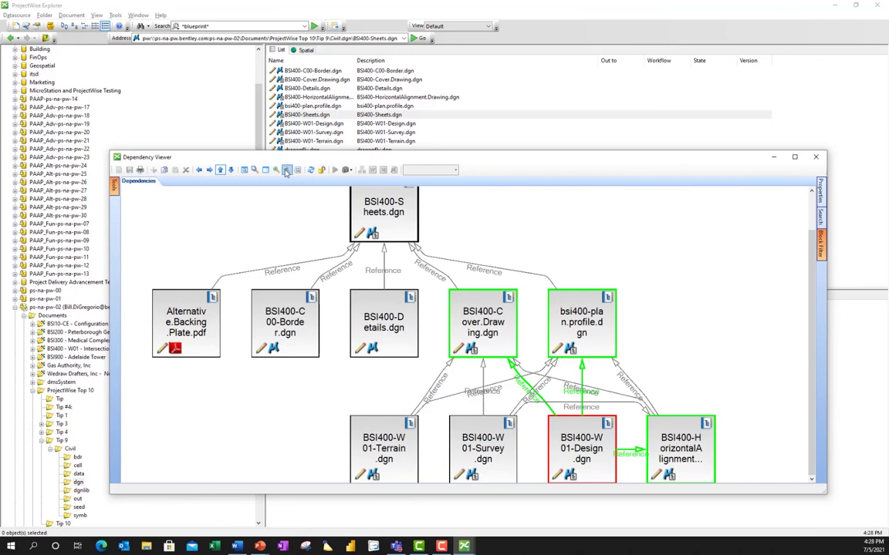
pyautogui.click(287, 170)
pyautogui.click(266, 171)
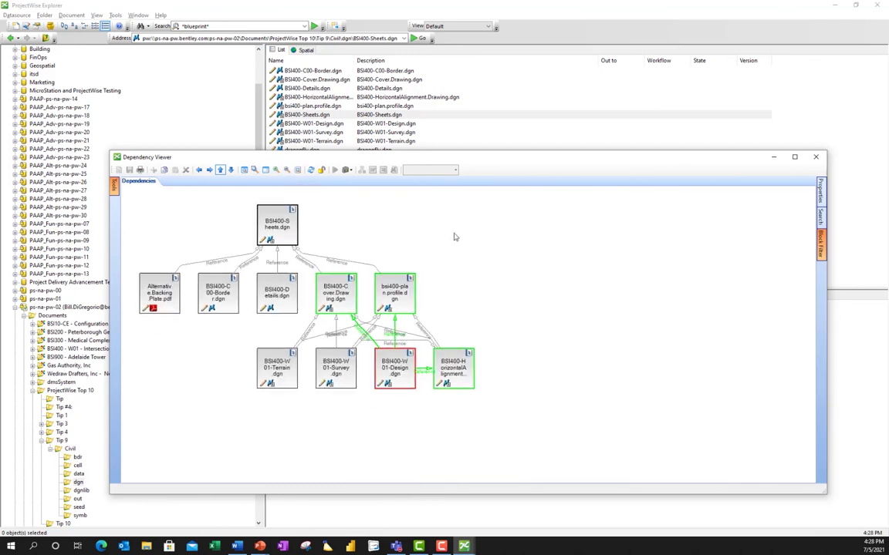
pyautogui.moveTo(409, 209); pyautogui.dragTo(191, 351)
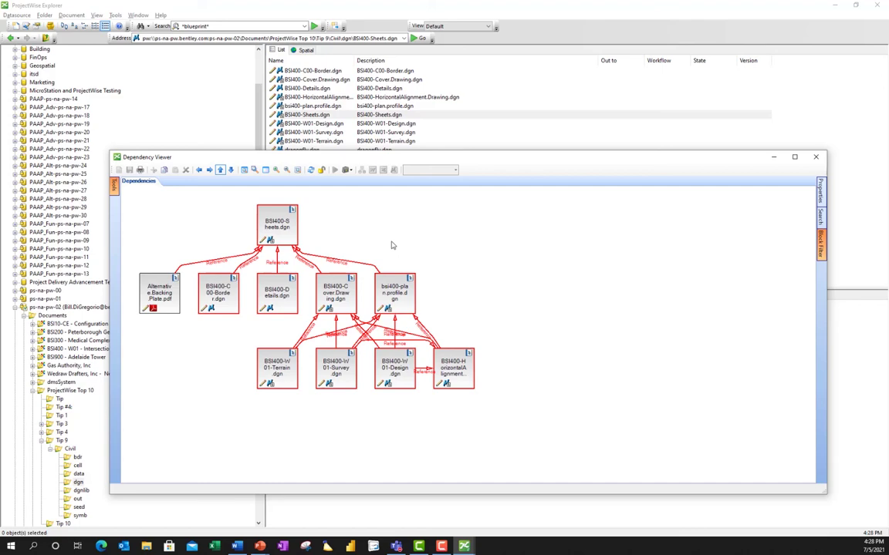
# Close the floating Dependency Viewer window.
pyautogui.click(815, 158)
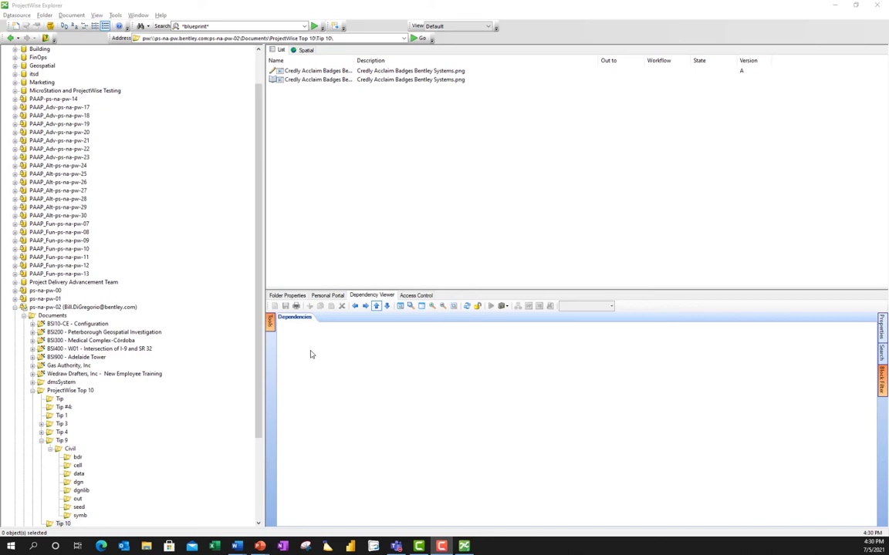
# Run a Search by Form with Status Checked Out, finding BSI300-B-3DM-MUL-0005.
pyautogui.click(149, 27)
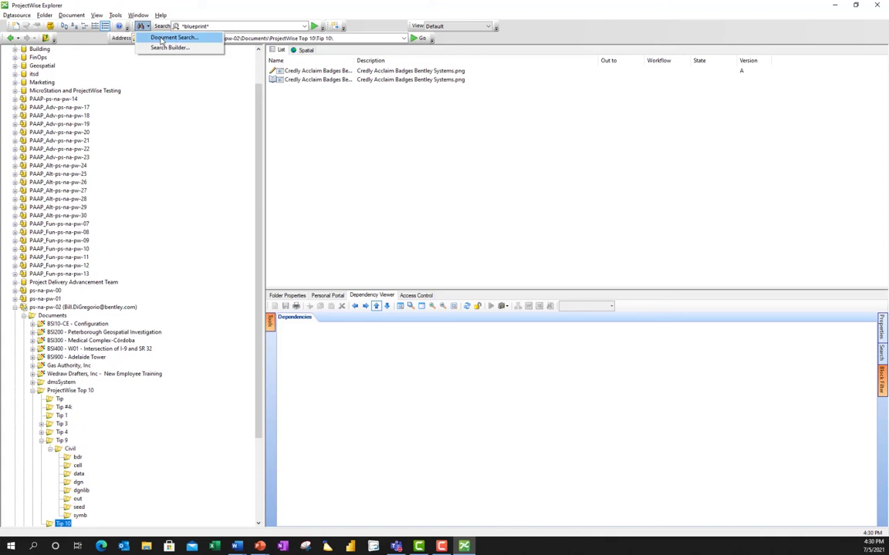
pyautogui.click(169, 38)
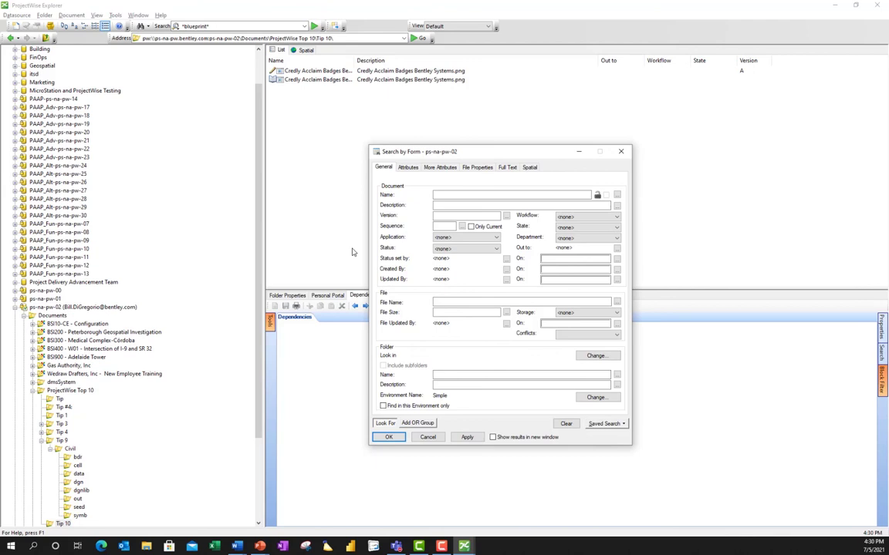
pyautogui.click(495, 249)
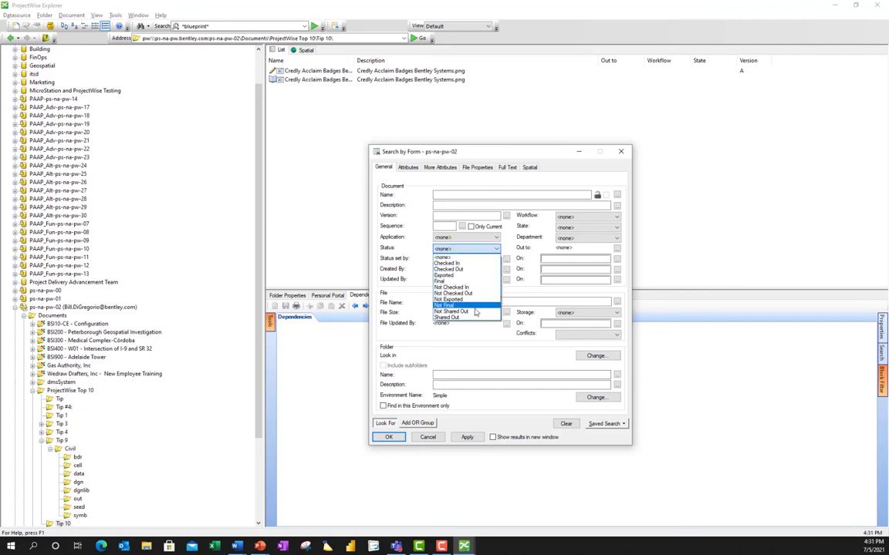
pyautogui.click(463, 272)
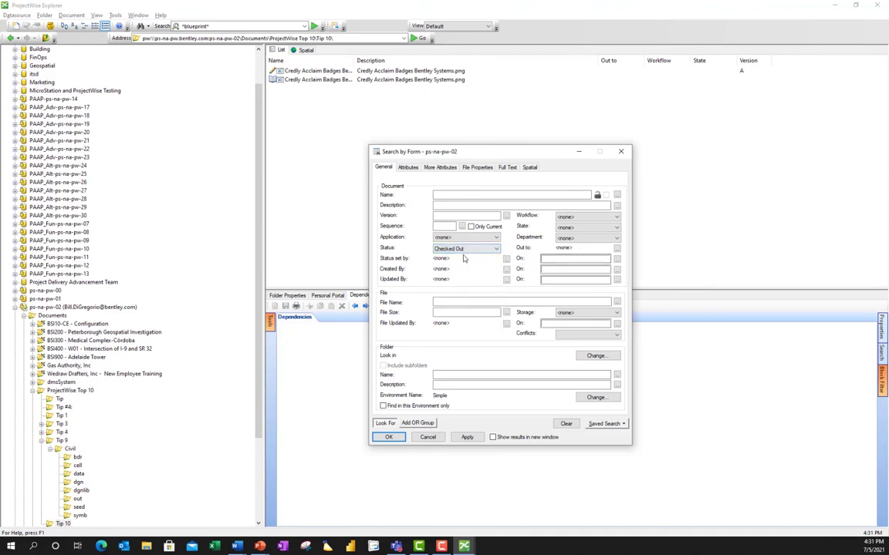
pyautogui.click(466, 437)
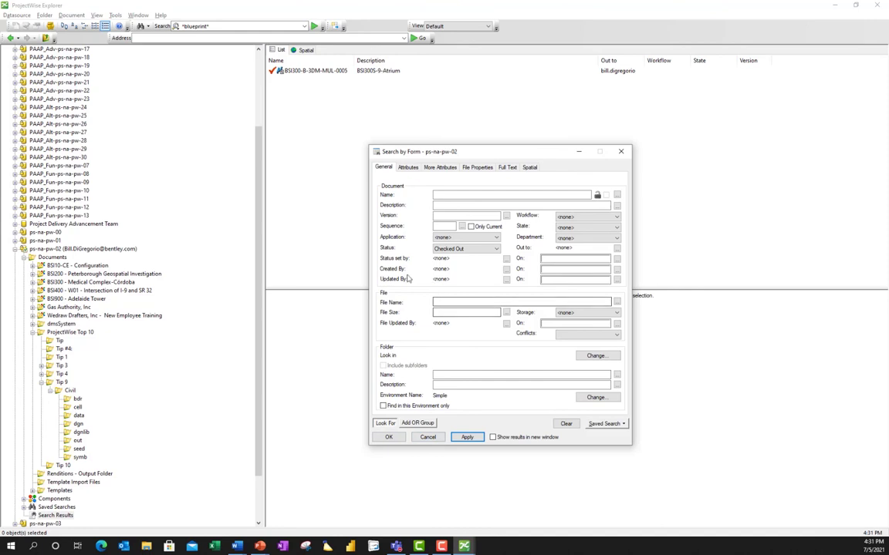
# Open the Tip 1 folder and enter $FIELD(12)$ not in ('I', 'O', 'F') as the Name criterion.
pyautogui.click(61, 357)
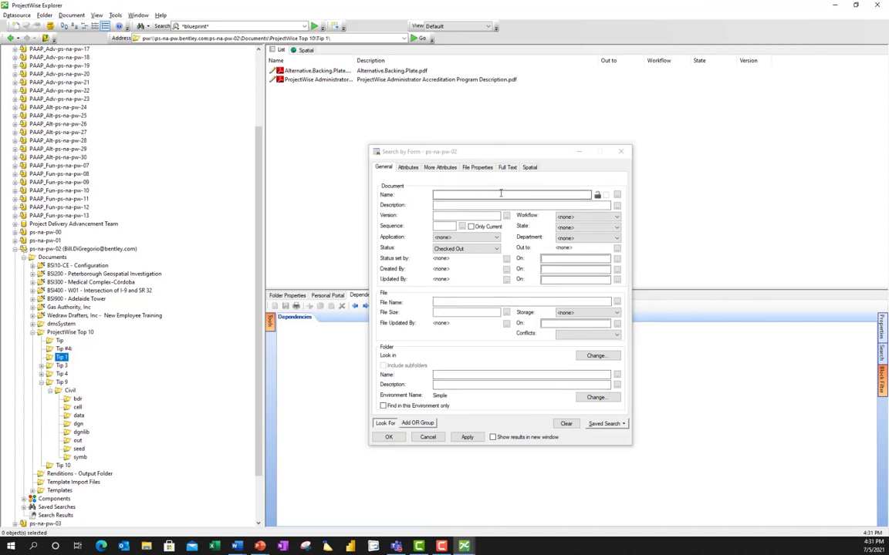
pyautogui.click(498, 195)
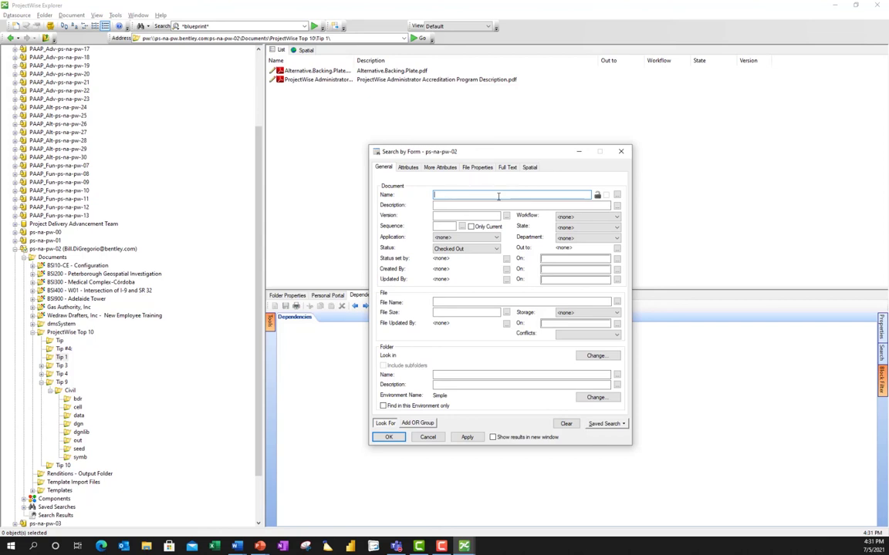
pyautogui.write('s')
pyautogui.write('FIELD')
pyautogui.write('12')
pyautogui.write(')$')
pyautogui.write(' not')
pyautogui.write(' in')
pyautogui.write(' (')
pyautogui.write("'")
pyautogui.write('1')
pyautogui.write("',")
pyautogui.write(" '0")
pyautogui.write("'")
pyautogui.write(", 'F")
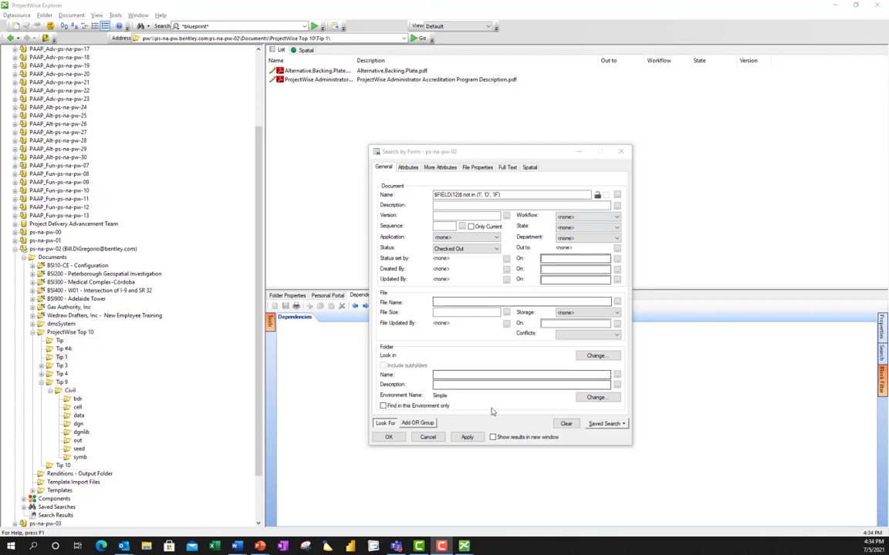
# Rerun the form search with the $FIELD(12)$ exclusion expression, which returns no documents.
pyautogui.click(466, 437)
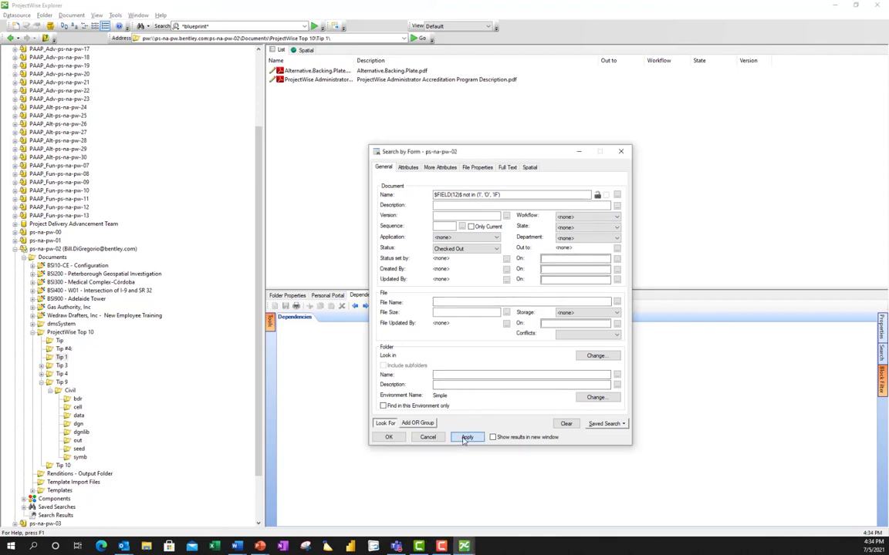
pyautogui.click(465, 437)
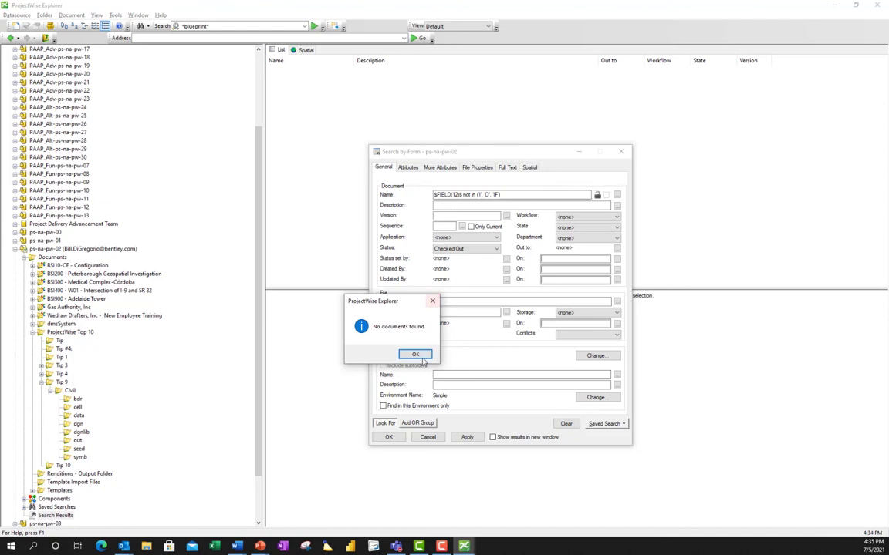
# Dismiss the no-results message and change the Name criterion's excluded status to S.
pyautogui.click(420, 357)
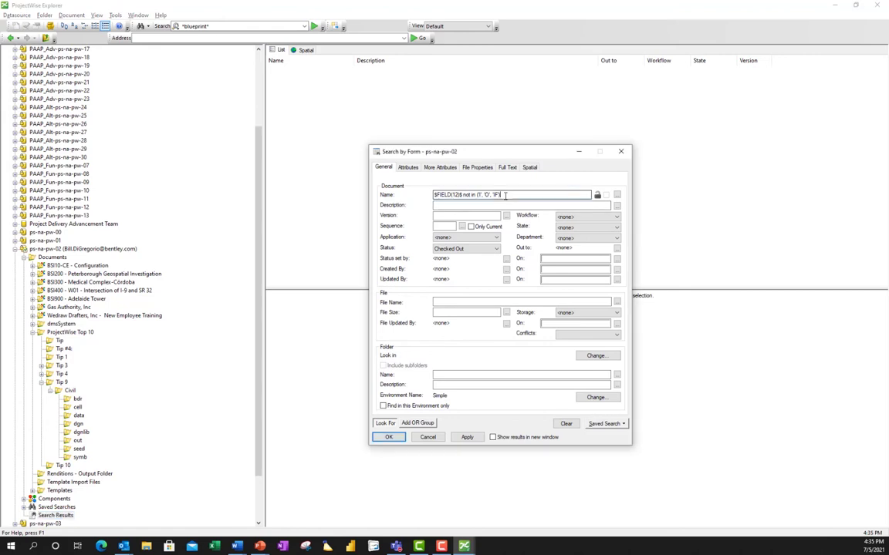
pyautogui.press('BackSpace')
pyautogui.press('BackSpace')
pyautogui.press('BackSpace')
pyautogui.press('BackSpace')
pyautogui.press('BackSpace')
pyautogui.press('BackSpace')
pyautogui.press('BackSpace')
pyautogui.press('BackSpace')
pyautogui.press('BackSpace')
pyautogui.press('BackSpace')
pyautogui.press('BackSpace')
pyautogui.press('BackSpace')
pyautogui.press('BackSpace')
pyautogui.write('S')
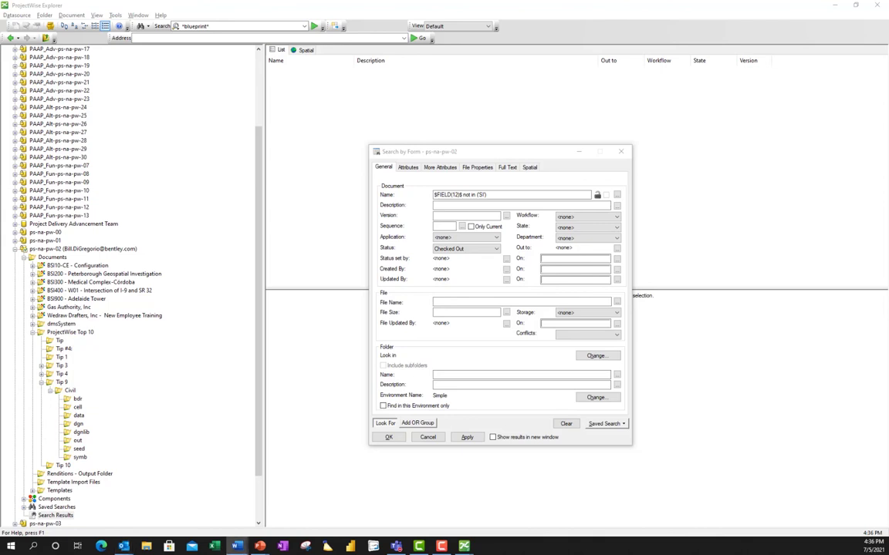
# In Word's Hidden PW Explorer Searches document, highlight DMSSTATUS = 12 and review field IDs through 309.
pyautogui.click(236, 546)
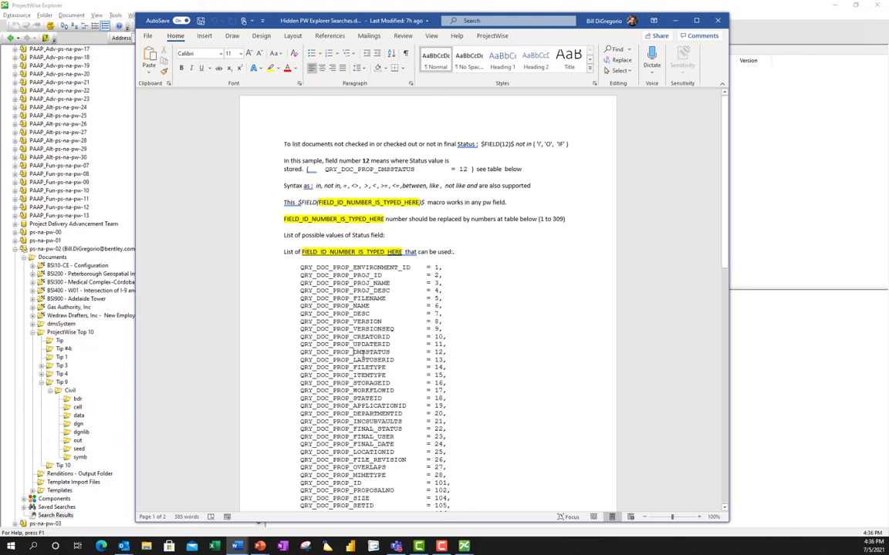
pyautogui.moveTo(353, 352); pyautogui.dragTo(391, 353)
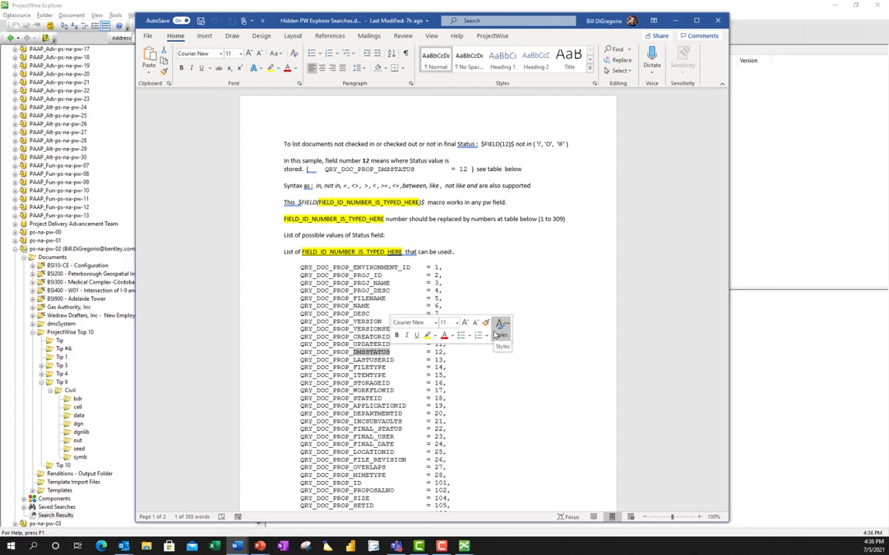
pyautogui.click(485, 376)
pyautogui.scroll(-3, 485, 376)
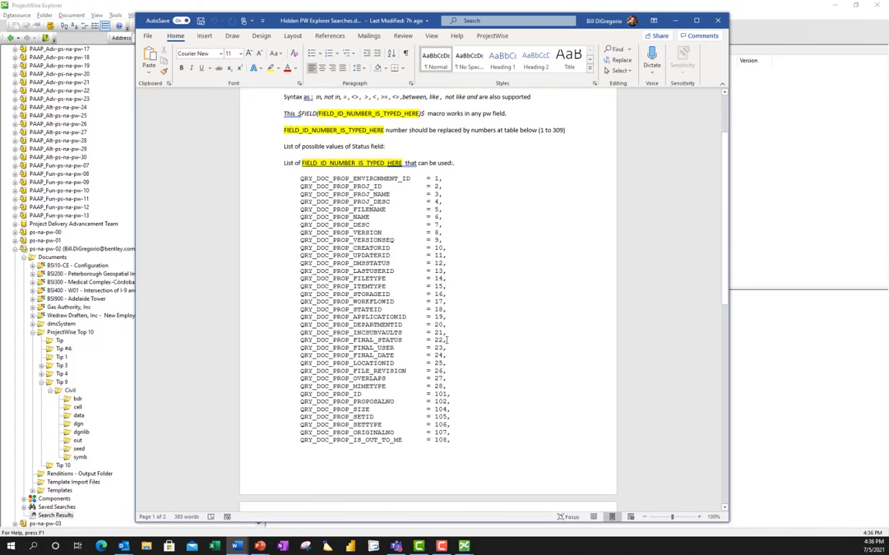
pyautogui.scroll(-9, 446, 340)
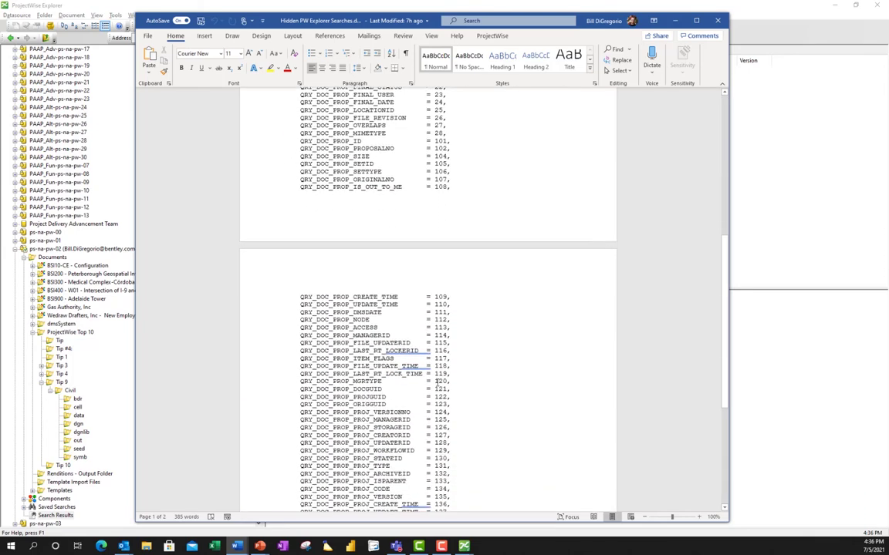
pyautogui.scroll(-6, 437, 384)
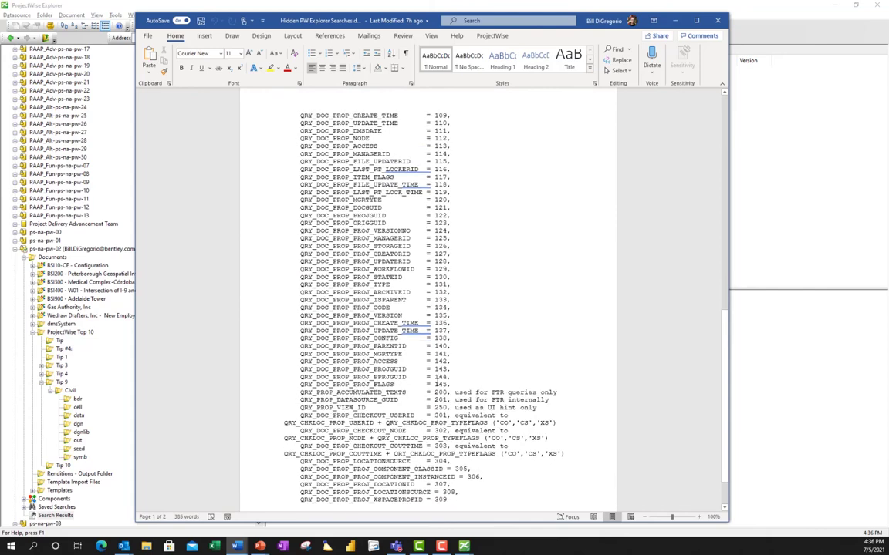
pyautogui.scroll(-1, 437, 381)
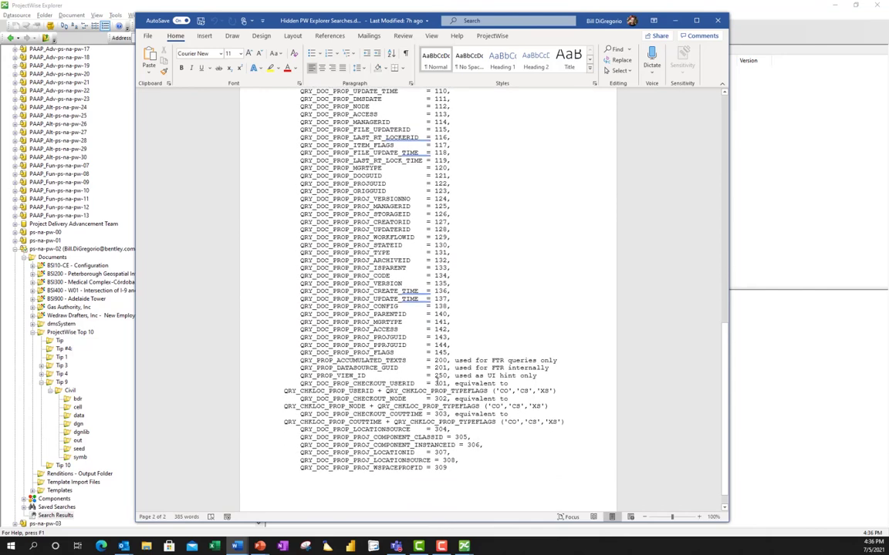